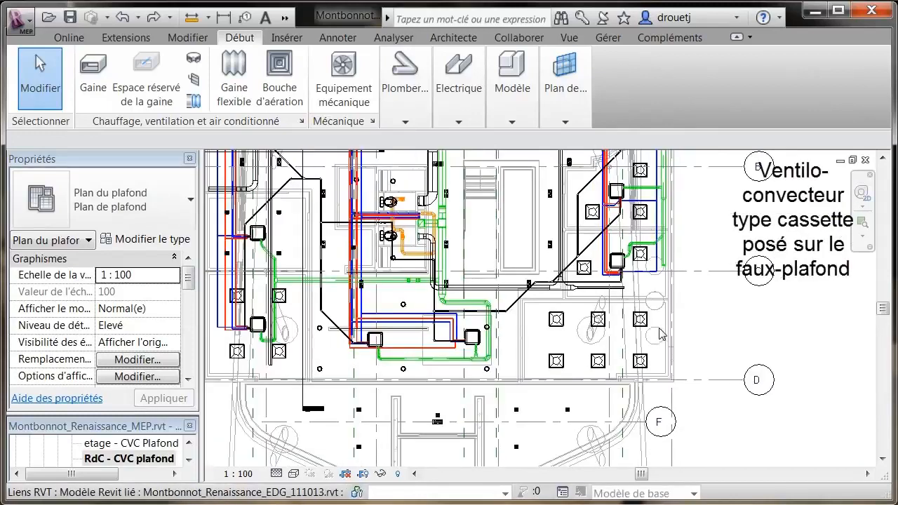
Place a type A "Ventilo convecteur a cassettes" on the ceiling face, between the two right-hand columns of diffusers in the room by grid D.
{"action": "scroll", "coordinate": [621, 335], "scroll_direction": "up", "scroll_amount": 3}
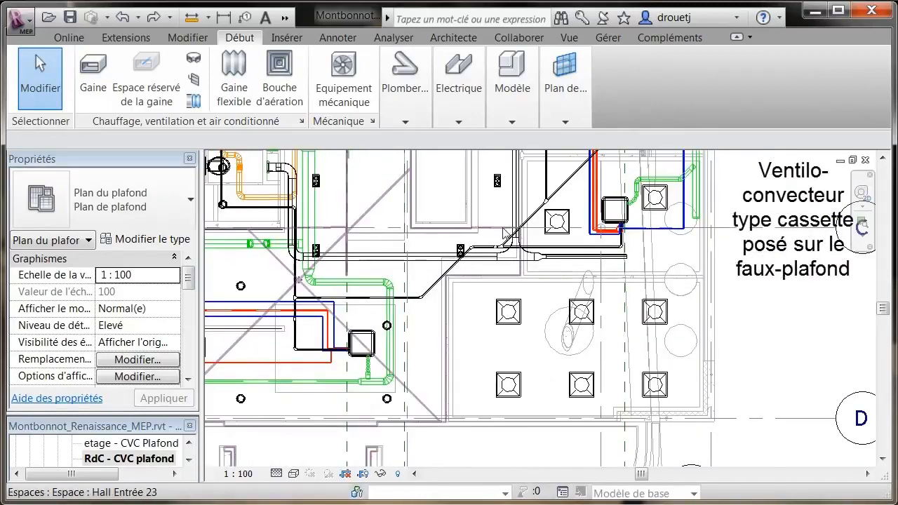
{"action": "left_click", "coordinate": [279, 76]}
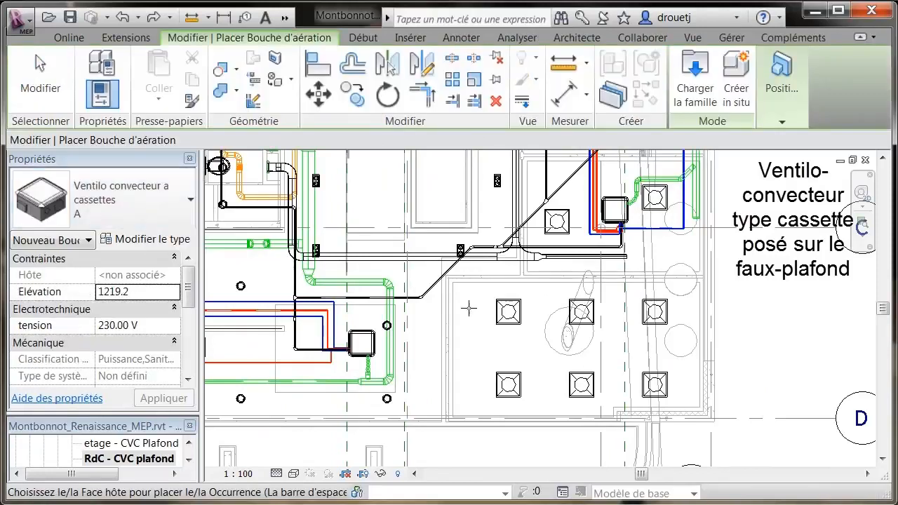
{"action": "left_click", "coordinate": [783, 125]}
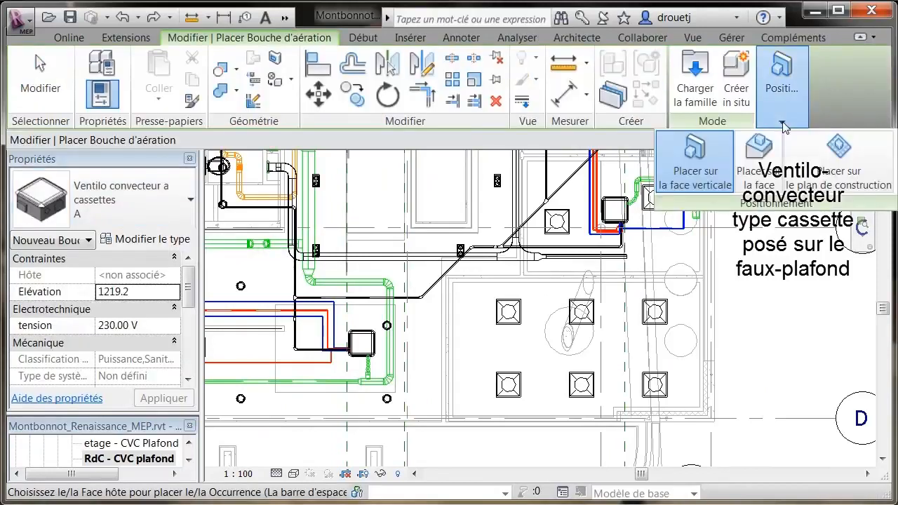
{"action": "left_click", "coordinate": [760, 158]}
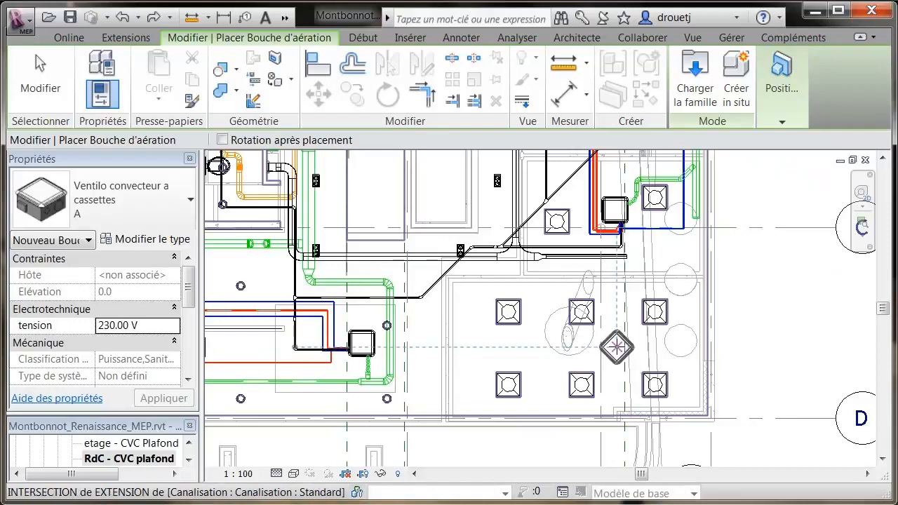
{"action": "scroll", "coordinate": [616, 348], "scroll_direction": "up", "scroll_amount": 2}
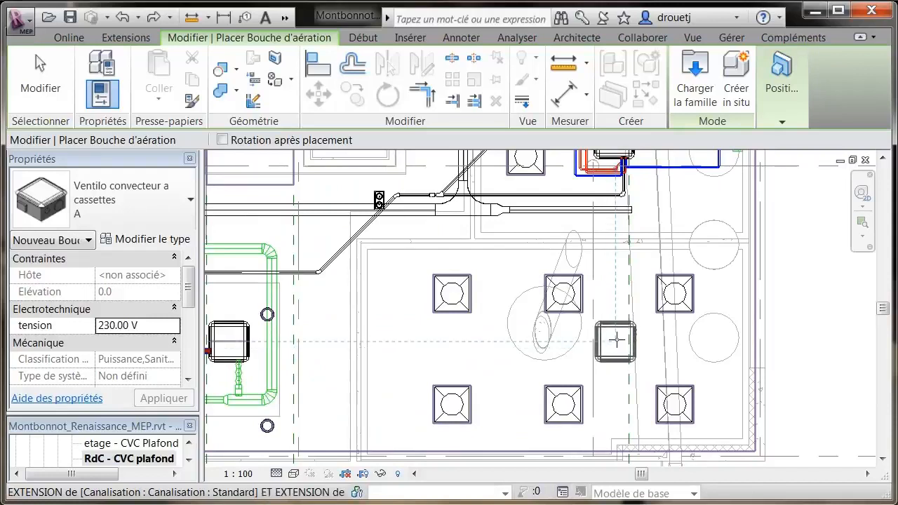
{"action": "left_click", "coordinate": [616, 340]}
{"action": "key", "text": "Escape"}
{"action": "key", "text": "Escape"}
{"action": "scroll", "coordinate": [598, 425], "scroll_direction": "down", "scroll_amount": 2}
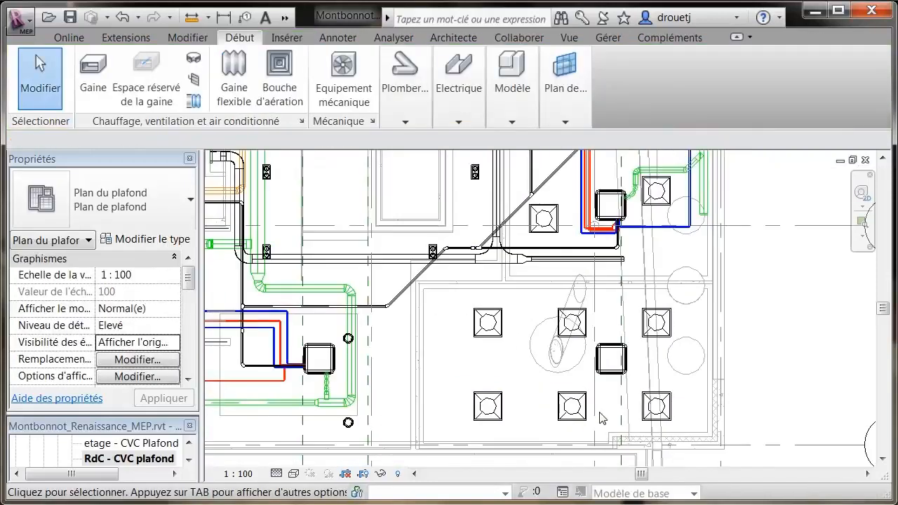
Draw a horizontal building section across the room just above the new fan coil, running from outside the right wall to the left wall.
{"action": "left_click", "coordinate": [287, 23]}
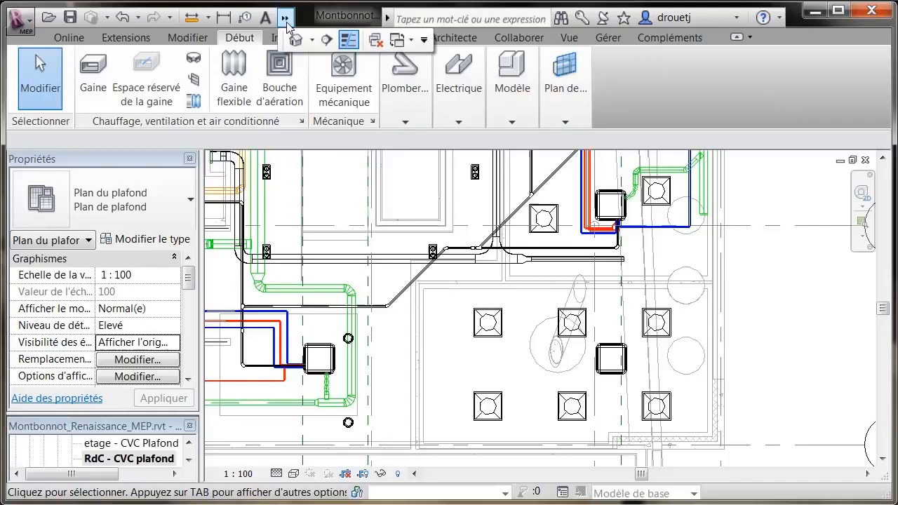
{"action": "left_click", "coordinate": [334, 42]}
{"action": "left_click", "coordinate": [737, 306]}
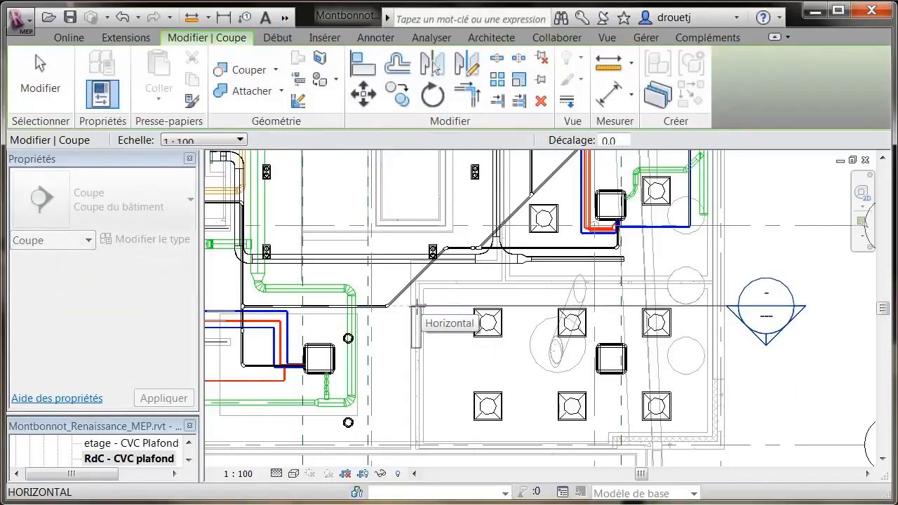
{"action": "left_click", "coordinate": [416, 306]}
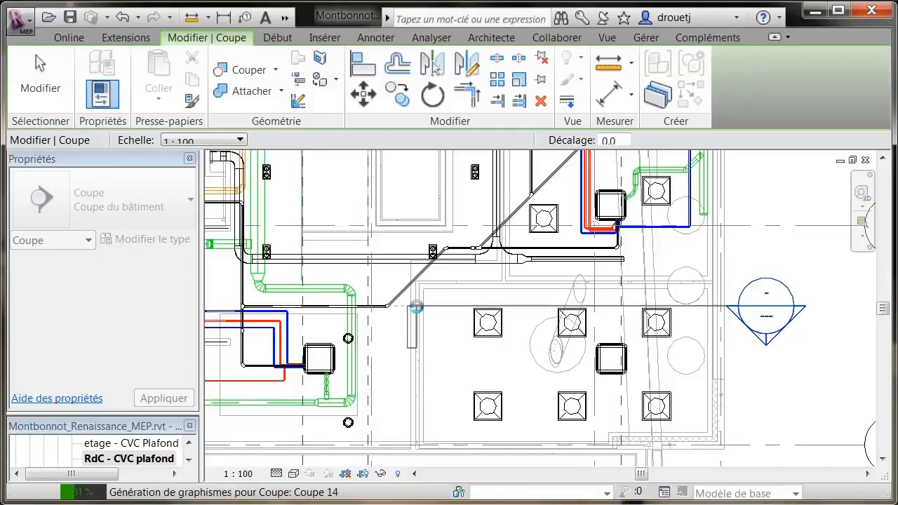
{"action": "key", "text": "Escape"}
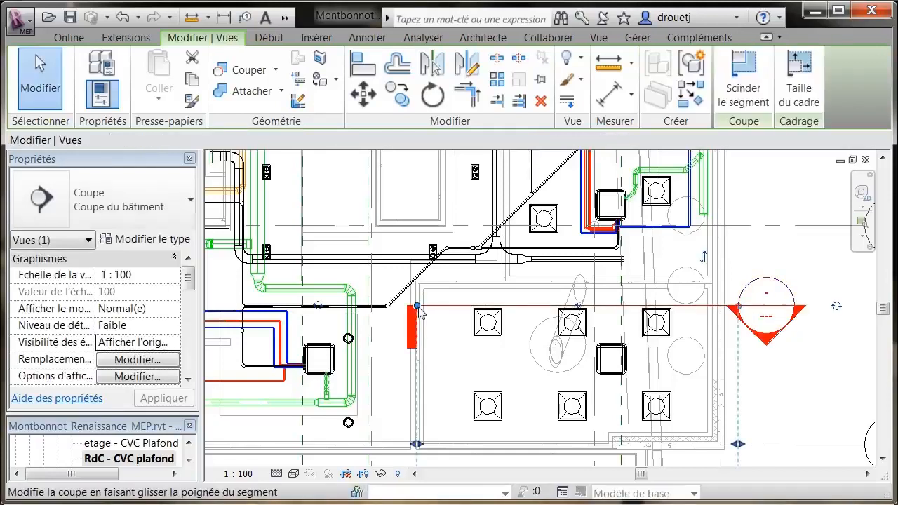
{"action": "key", "text": "Escape"}
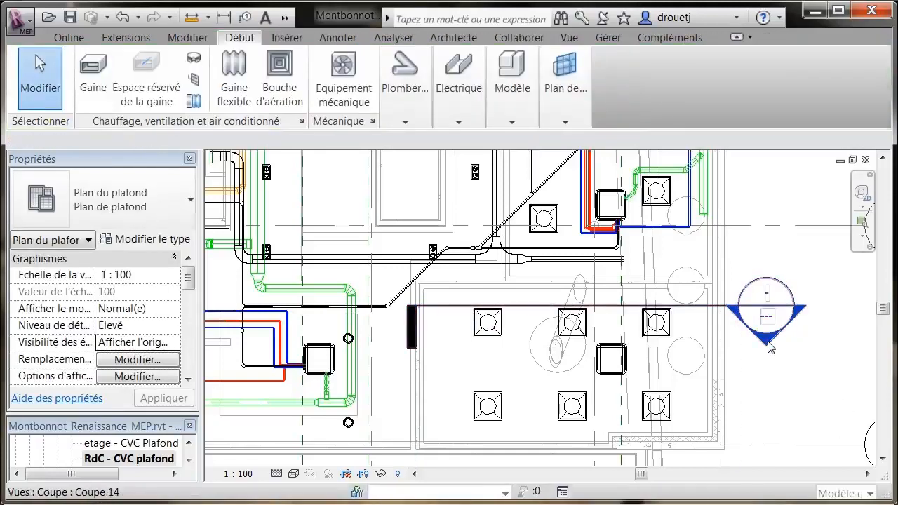
Open the new section view and examine how the cassette fan coil sits against the false ceiling.
{"action": "double_click", "coordinate": [767, 341]}
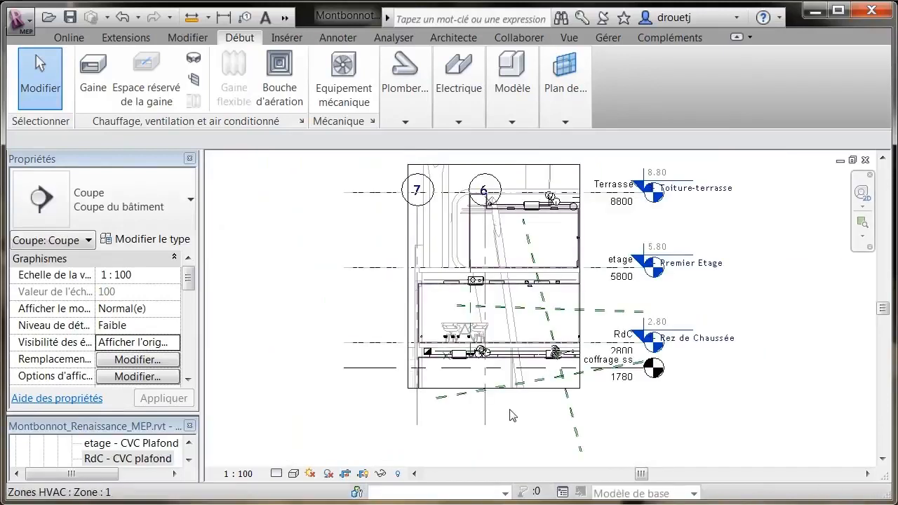
{"action": "scroll", "coordinate": [462, 282], "scroll_direction": "up", "scroll_amount": 3}
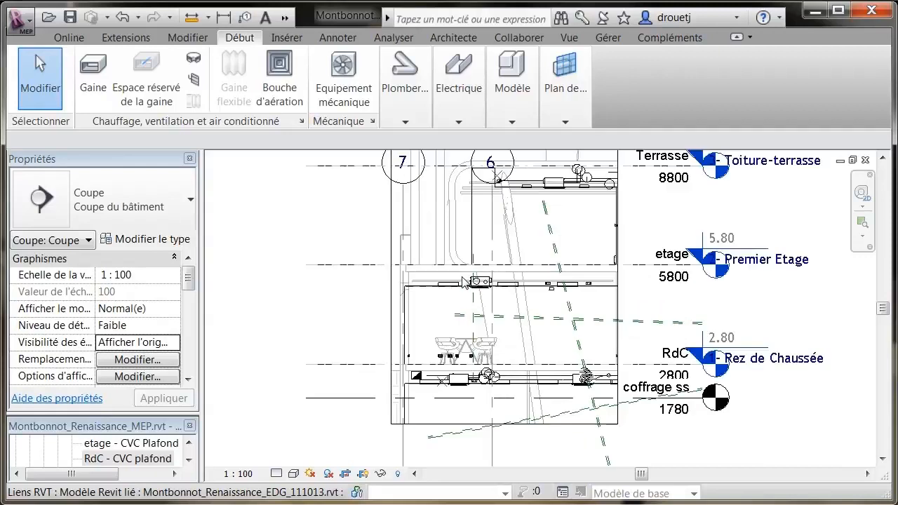
{"action": "scroll", "coordinate": [463, 282], "scroll_direction": "up", "scroll_amount": 3}
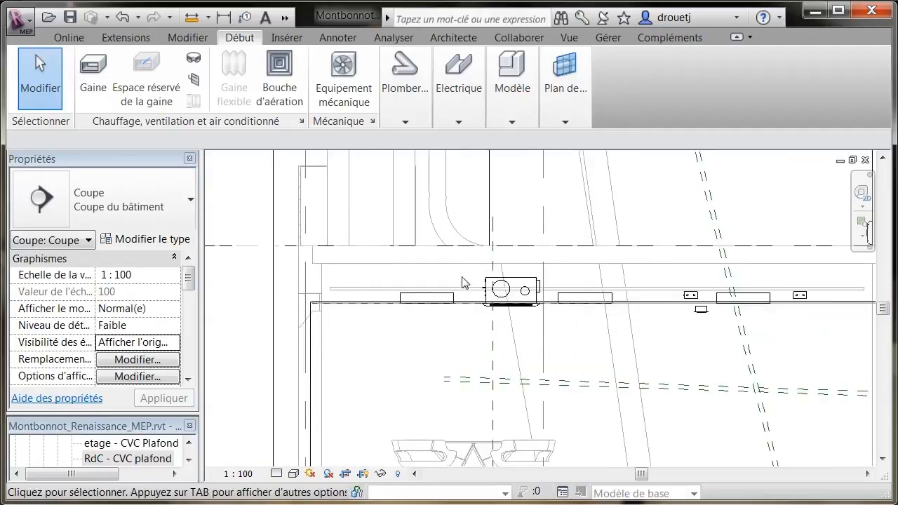
{"action": "scroll", "coordinate": [537, 298], "scroll_direction": "down", "scroll_amount": 3}
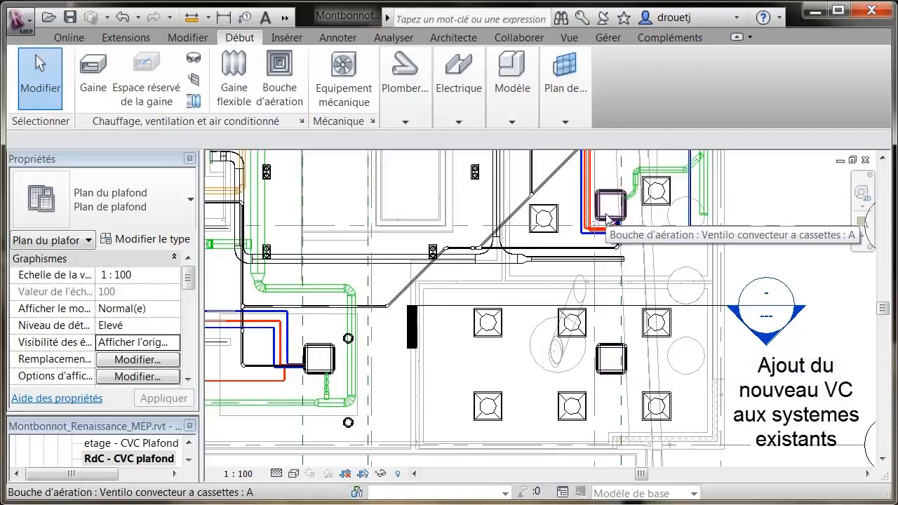
Add the new fan coil to the existing "Retour eau glacee" piping system through Connecteur 11, the 15 mm Sortie Eau Froide.
{"action": "key", "text": "Tab"}
{"action": "key", "text": "Tab"}
{"action": "key", "text": "Tab"}
{"action": "key", "text": "Tab"}
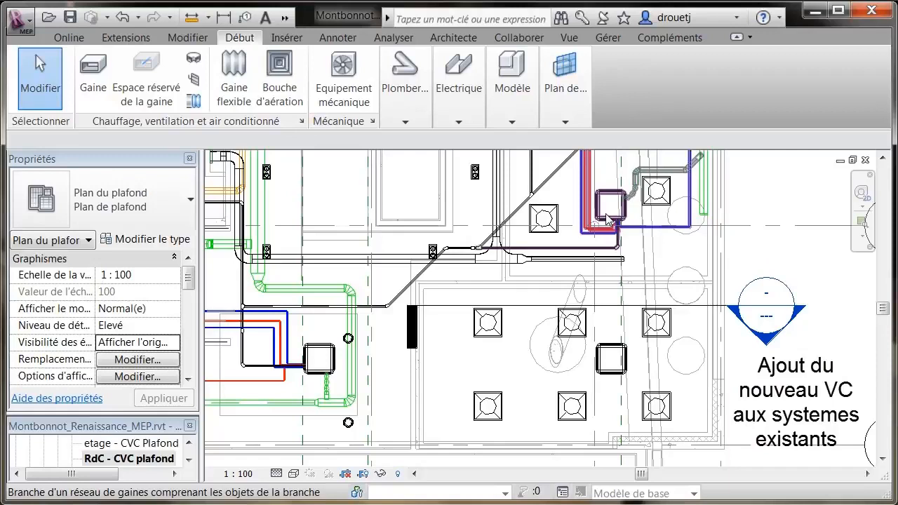
{"action": "key", "text": "Tab"}
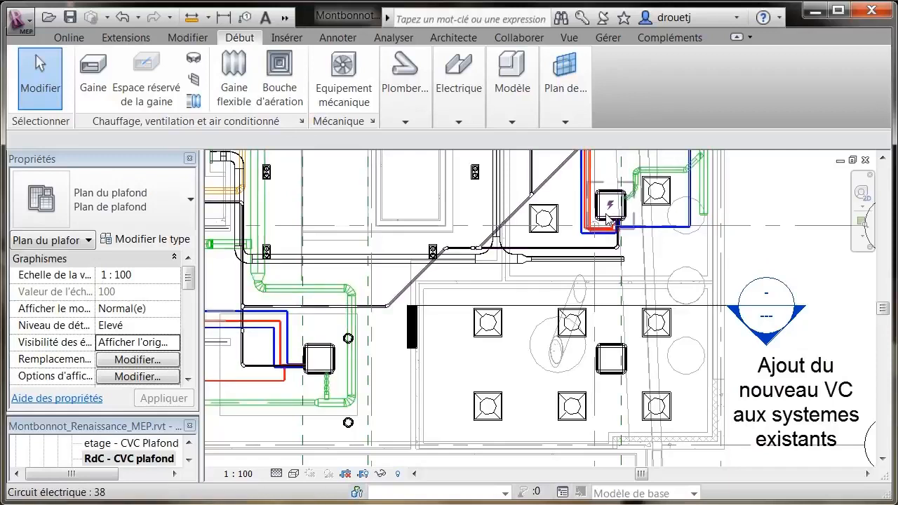
{"action": "key", "text": "Tab"}
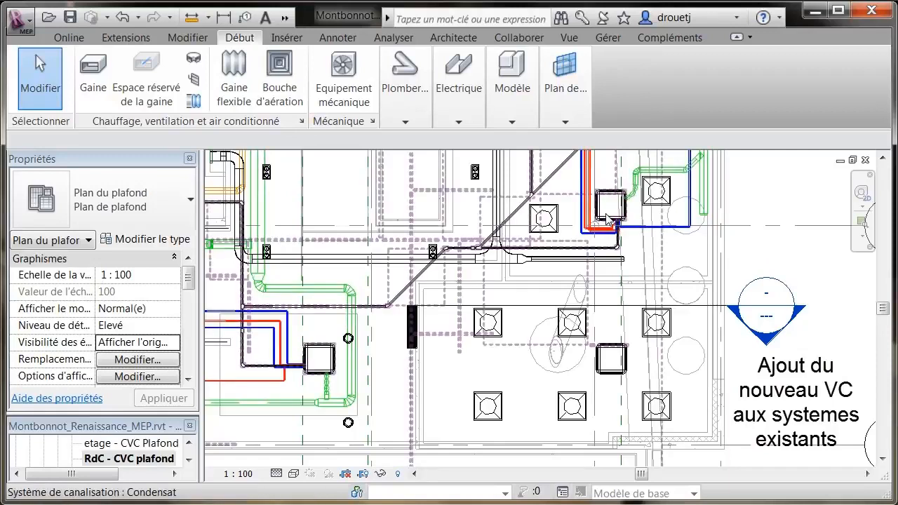
{"action": "key", "text": "Tab"}
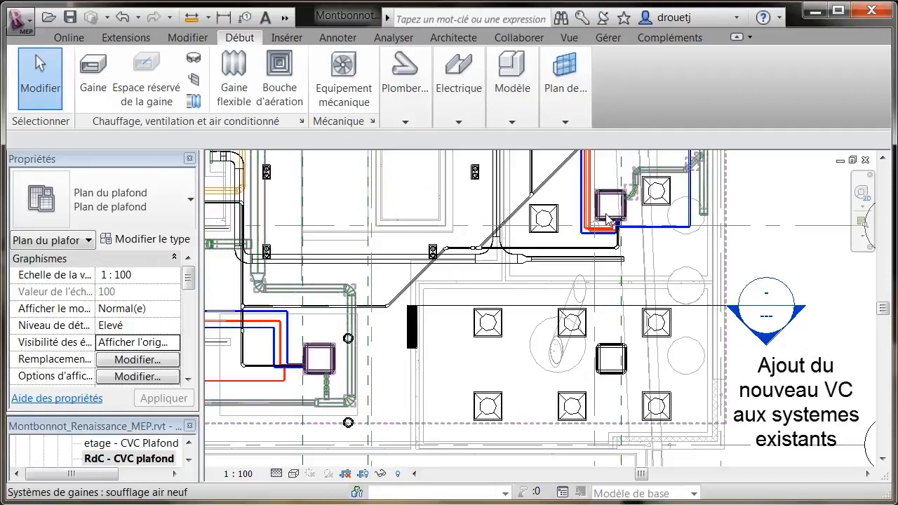
{"action": "key", "text": "Tab"}
{"action": "left_click", "coordinate": [610, 219]}
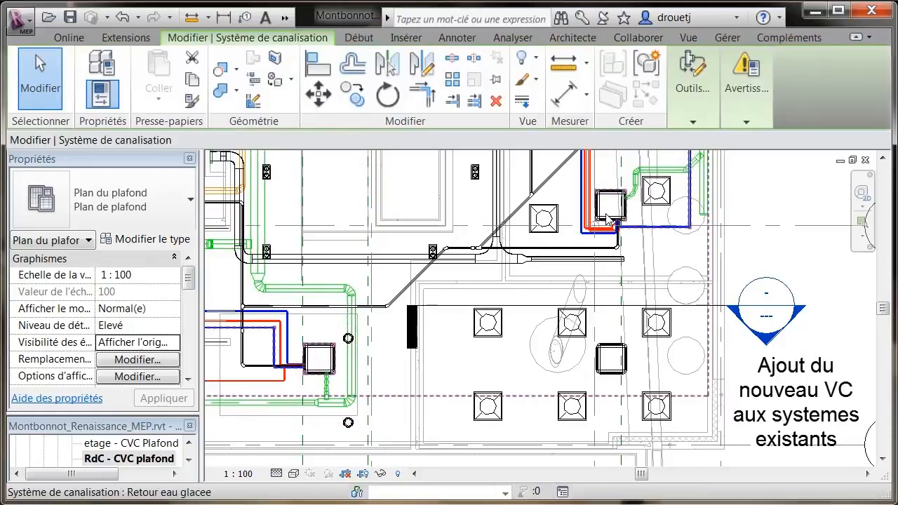
{"action": "left_click", "coordinate": [695, 88]}
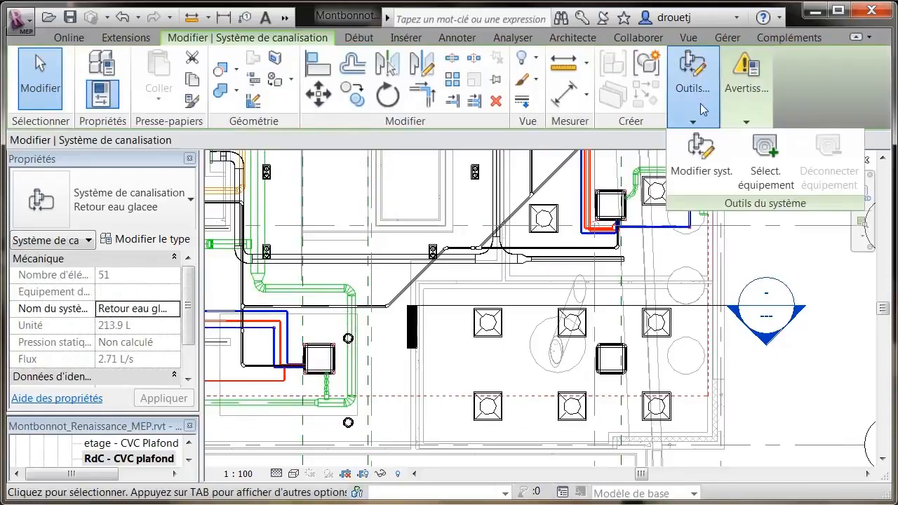
{"action": "left_click", "coordinate": [699, 168]}
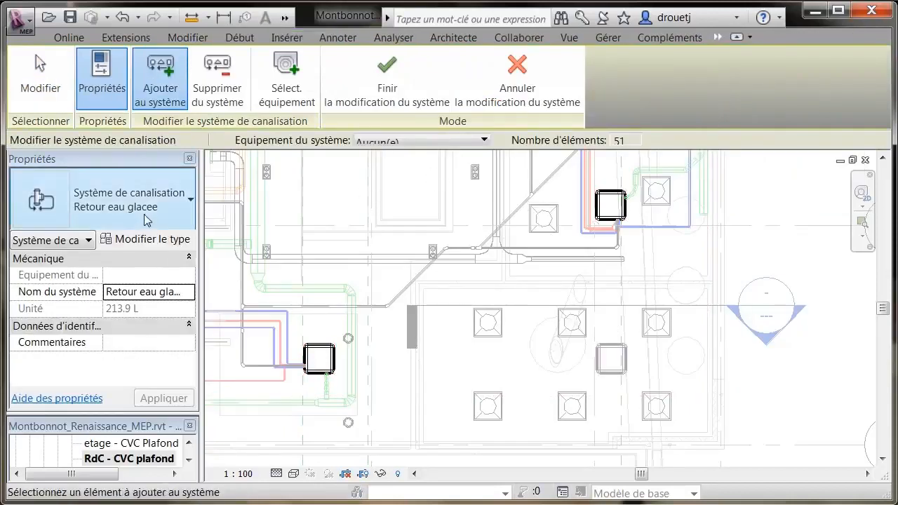
{"action": "left_click", "coordinate": [609, 347]}
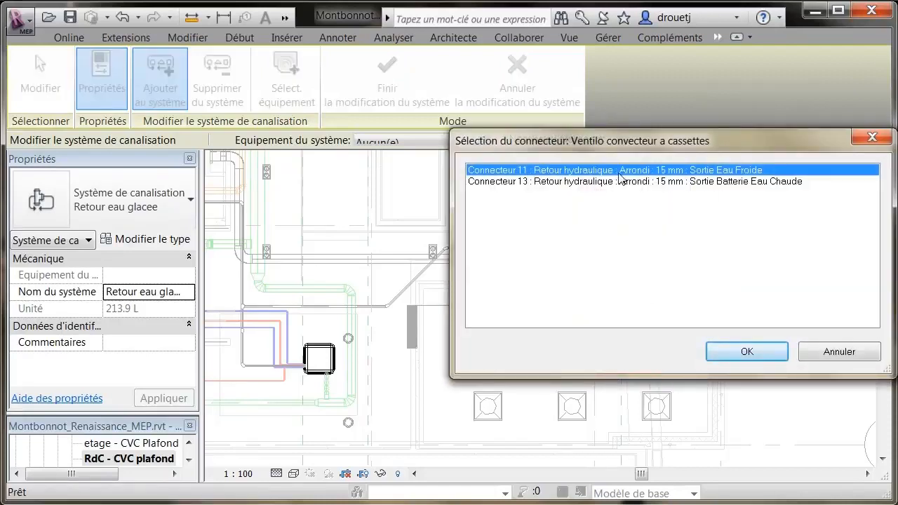
{"action": "left_click", "coordinate": [758, 350]}
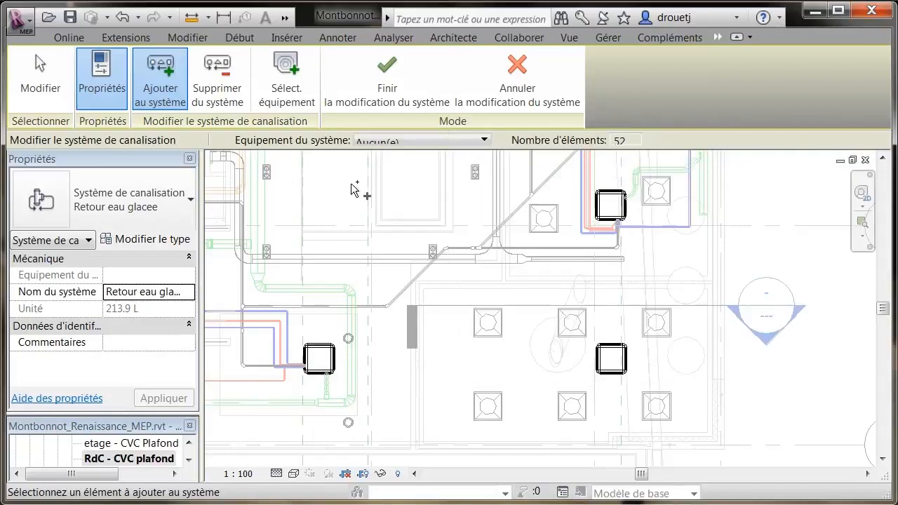
{"action": "left_click", "coordinate": [386, 91]}
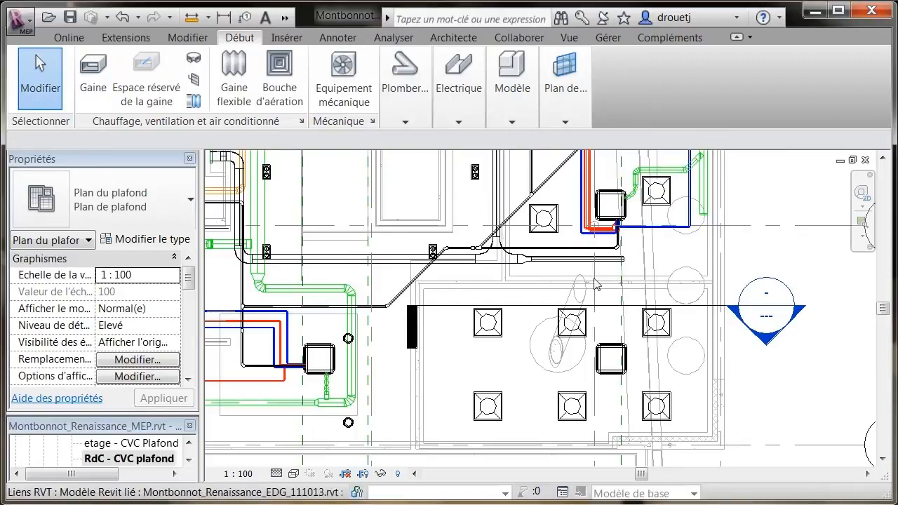
Close the ceiling plan and show the new fan coil in the ground-floor plan.
{"action": "left_click", "coordinate": [866, 160]}
{"action": "scroll", "coordinate": [680, 378], "scroll_direction": "up", "scroll_amount": 5}
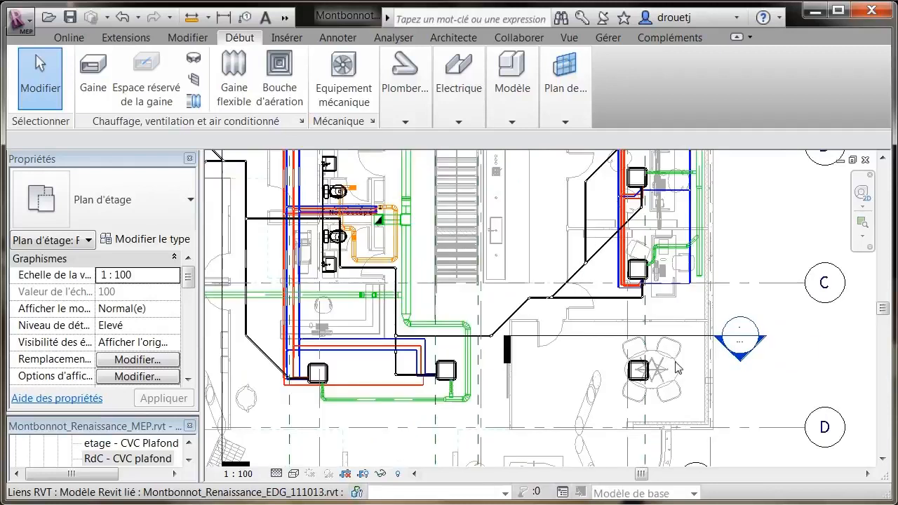
{"action": "scroll", "coordinate": [674, 354], "scroll_direction": "up", "scroll_amount": 2}
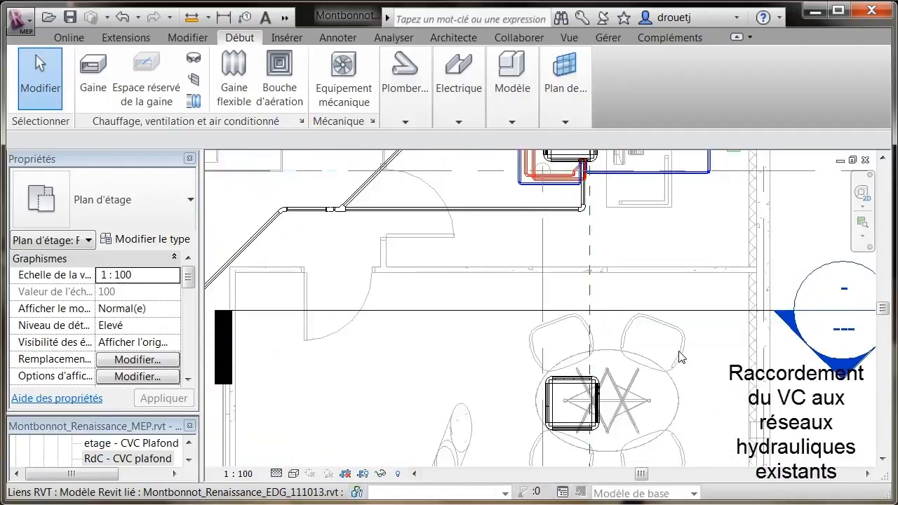
Draw a short horizontal 15 mm Standard pipe rightward from the new fan coil's upper hydraulic connector, at an offset of 2526.9 mm.
{"action": "left_click", "coordinate": [595, 393]}
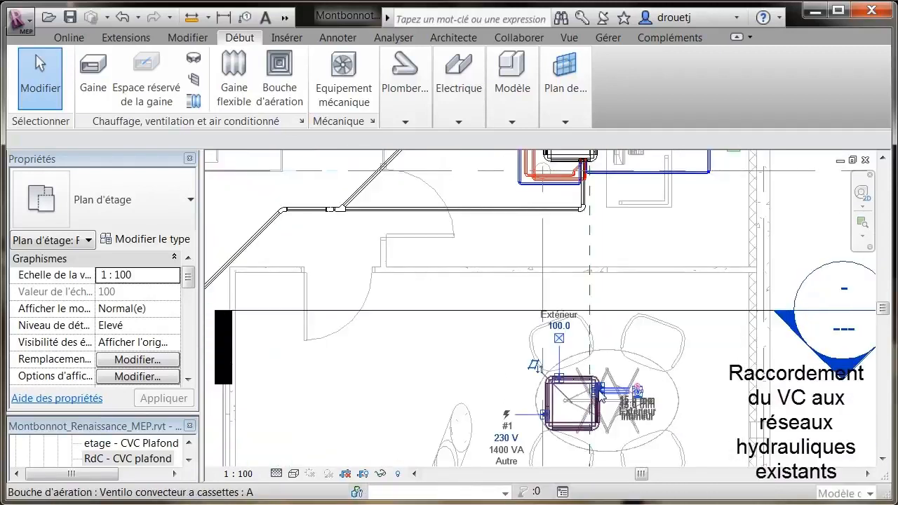
{"action": "scroll", "coordinate": [597, 390], "scroll_direction": "up", "scroll_amount": 3}
{"action": "scroll", "coordinate": [599, 389], "scroll_direction": "up", "scroll_amount": 4}
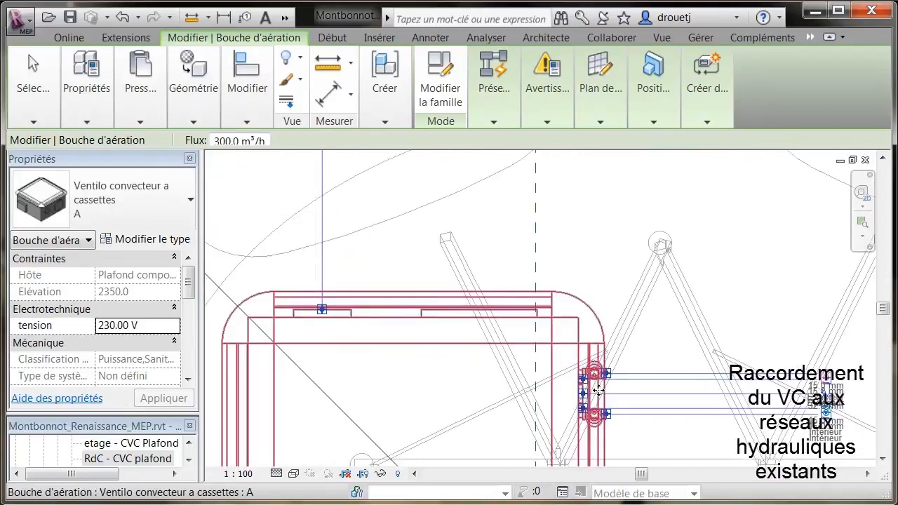
{"action": "right_click", "coordinate": [610, 377]}
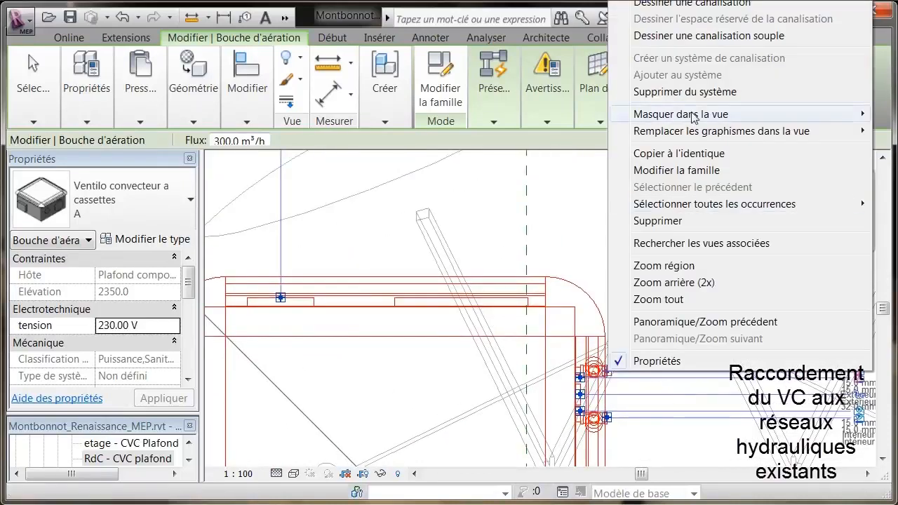
{"action": "left_click", "coordinate": [686, 5]}
{"action": "scroll", "coordinate": [589, 341], "scroll_direction": "down", "scroll_amount": 3}
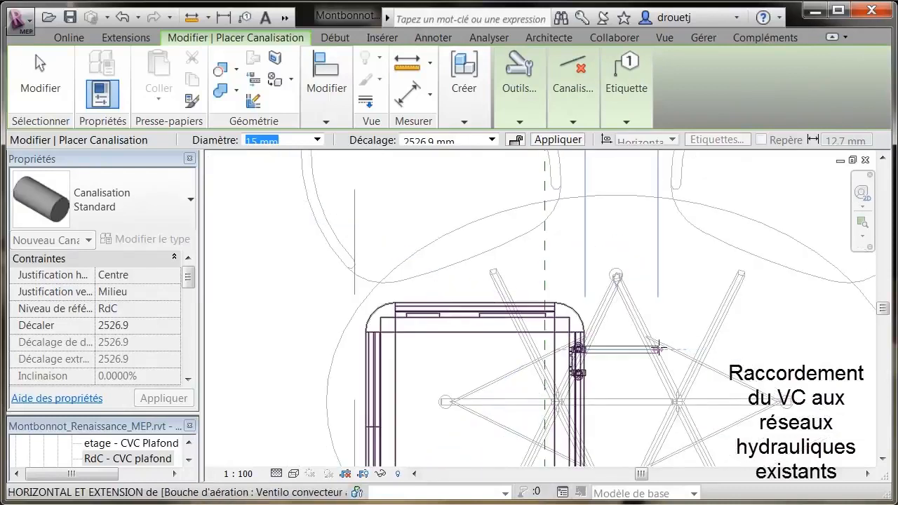
{"action": "scroll", "coordinate": [658, 345], "scroll_direction": "down", "scroll_amount": 2}
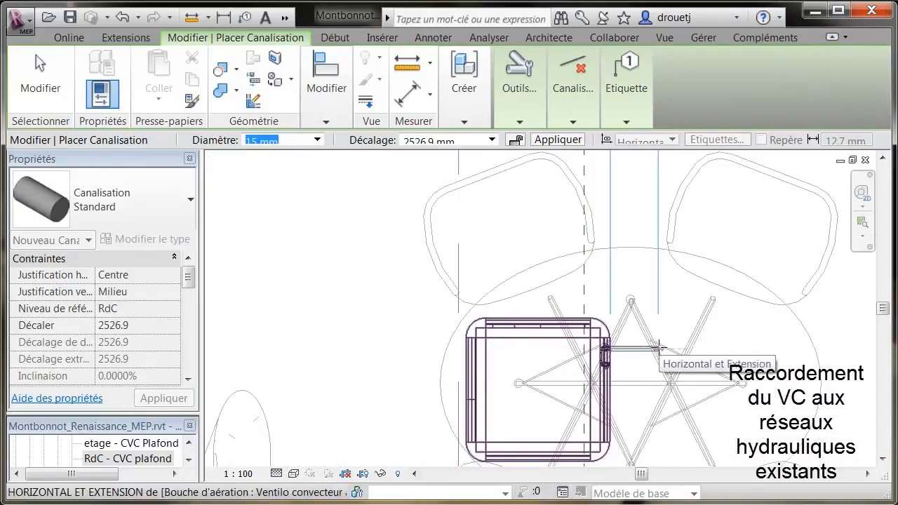
{"action": "scroll", "coordinate": [660, 346], "scroll_direction": "down", "scroll_amount": 1}
{"action": "scroll", "coordinate": [674, 347], "scroll_direction": "down", "scroll_amount": 1}
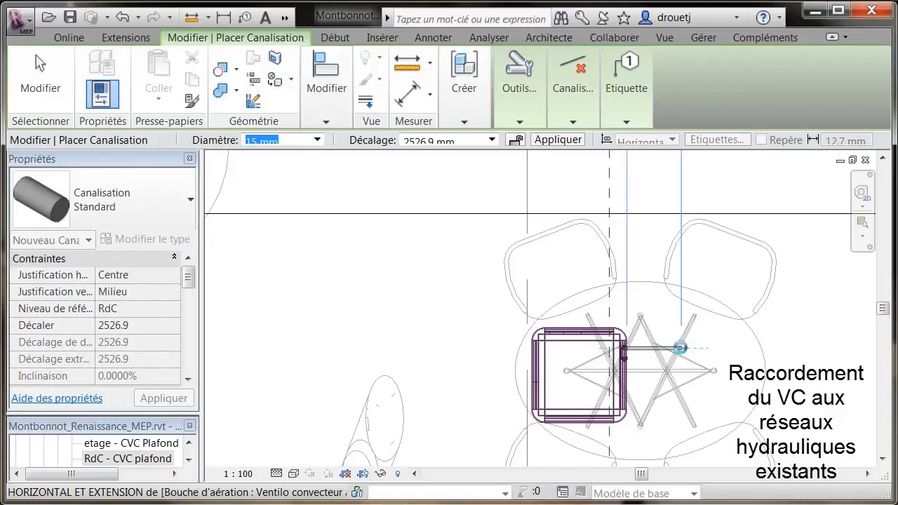
{"action": "left_click", "coordinate": [680, 347]}
{"action": "key", "text": "Escape"}
{"action": "key", "text": "Escape"}
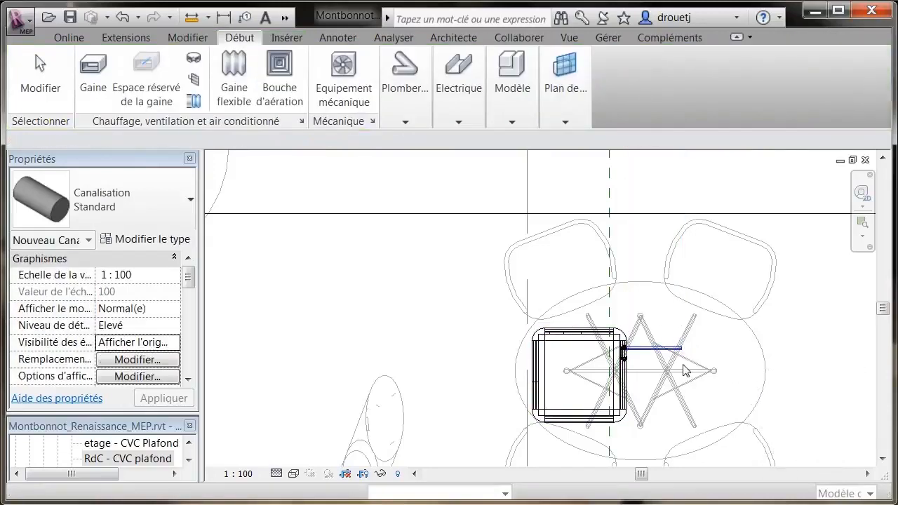
{"action": "scroll", "coordinate": [542, 379], "scroll_direction": "down", "scroll_amount": 4}
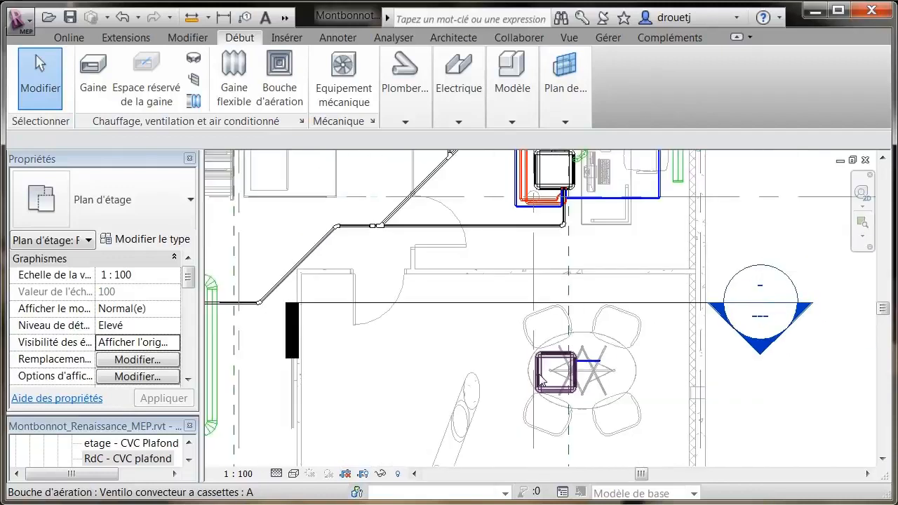
Compare the pipe properties and system type of the existing 25 mm chilled-water return pipe with those of the new fan coil's short pipe.
{"action": "scroll", "coordinate": [627, 190], "scroll_direction": "up", "scroll_amount": 3}
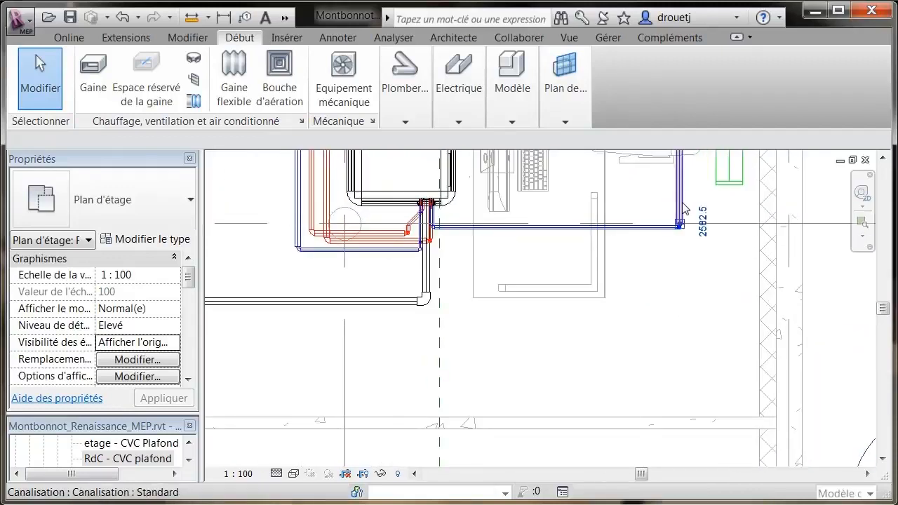
{"action": "left_click", "coordinate": [680, 205]}
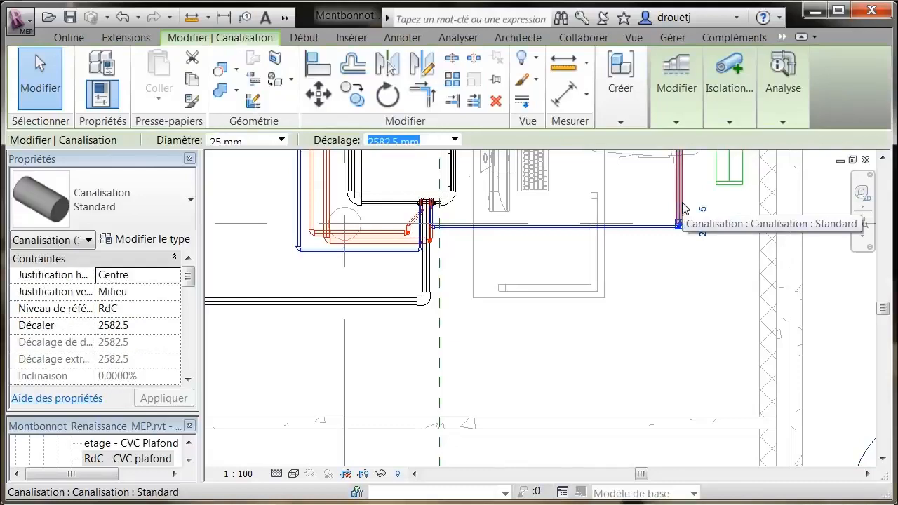
{"action": "left_click_drag", "start_coordinate": [188, 279], "coordinate": [195, 307]}
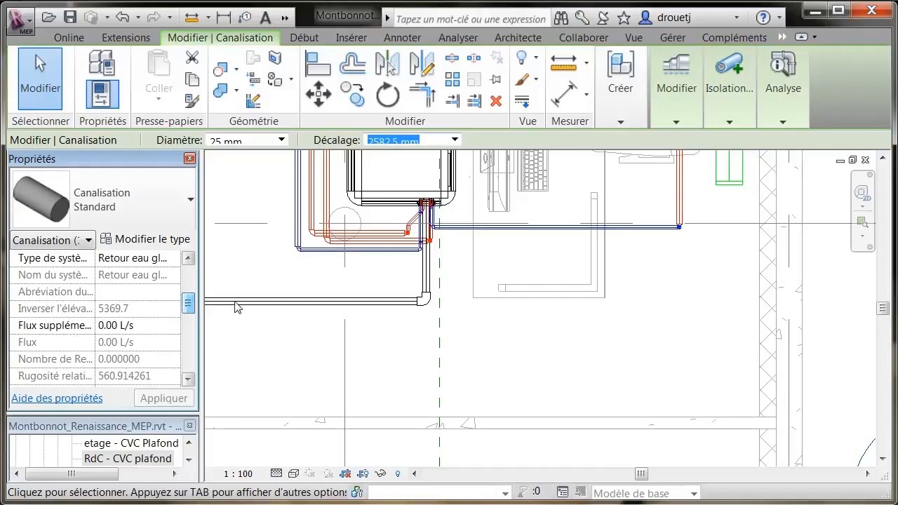
{"action": "left_click", "coordinate": [554, 317]}
{"action": "scroll", "coordinate": [553, 318], "scroll_direction": "down", "scroll_amount": 3}
{"action": "scroll", "coordinate": [554, 320], "scroll_direction": "down", "scroll_amount": 1}
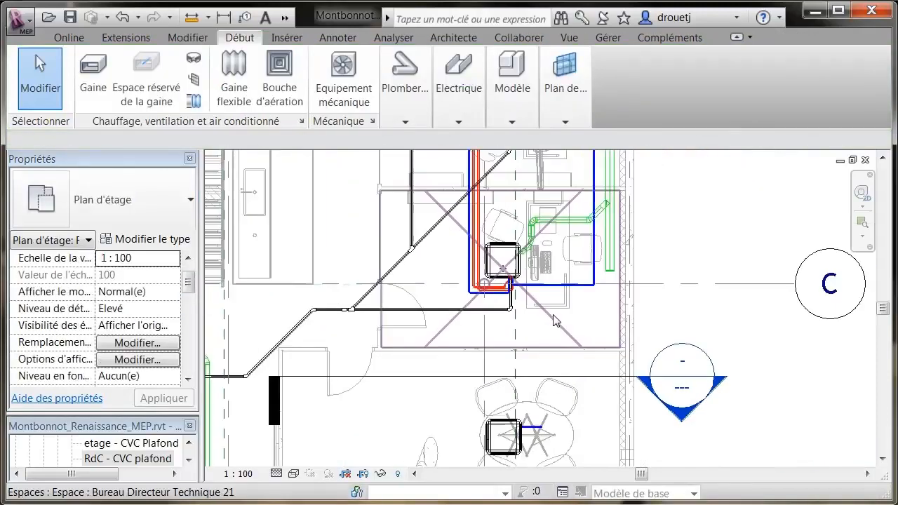
{"action": "left_click", "coordinate": [532, 426]}
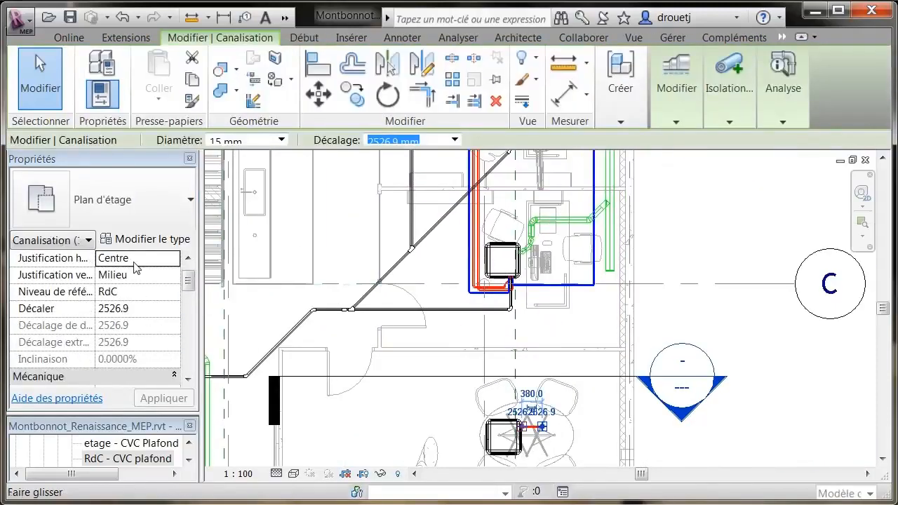
{"action": "left_click_drag", "start_coordinate": [188, 287], "coordinate": [190, 302]}
{"action": "left_click", "coordinate": [589, 309]}
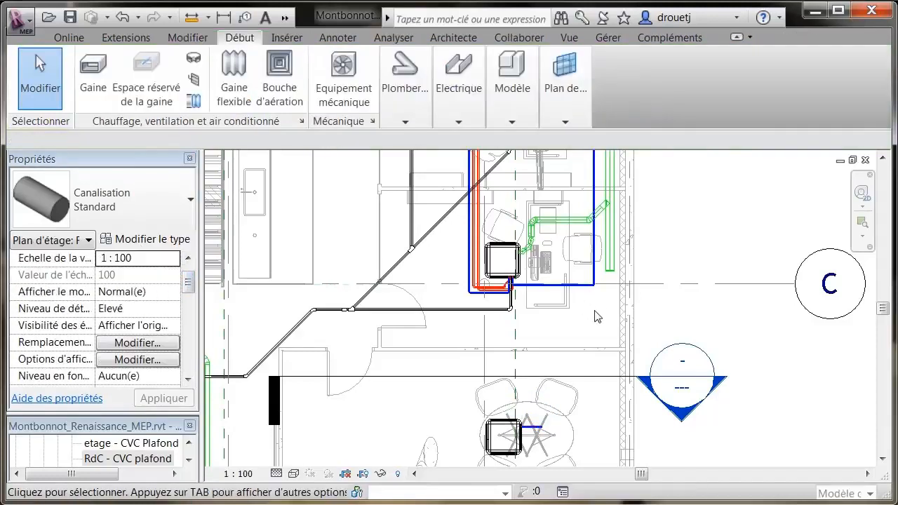
Convert the generic elbow at the lower end of the existing 25 mm return pipe into a tee.
{"action": "scroll", "coordinate": [602, 294], "scroll_direction": "up", "scroll_amount": 2}
{"action": "scroll", "coordinate": [601, 293], "scroll_direction": "up", "scroll_amount": 5}
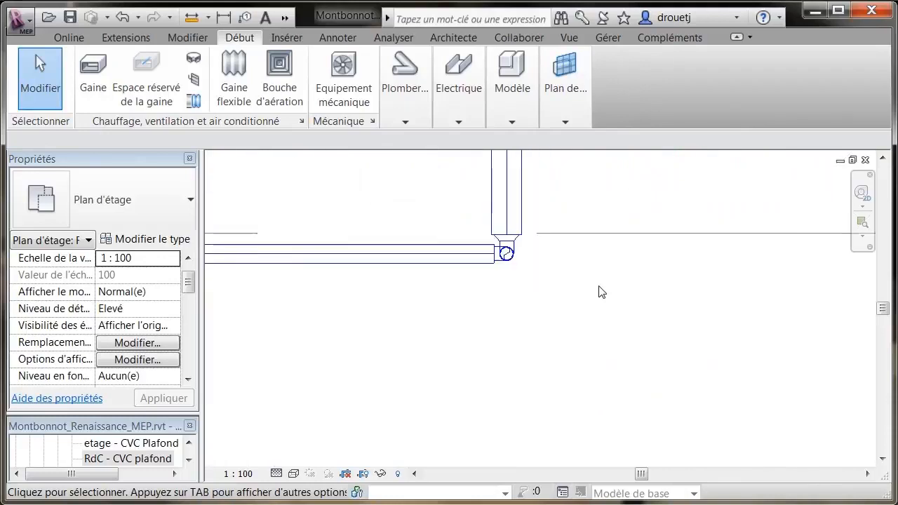
{"action": "left_click", "coordinate": [516, 276]}
{"action": "left_click", "coordinate": [527, 285]}
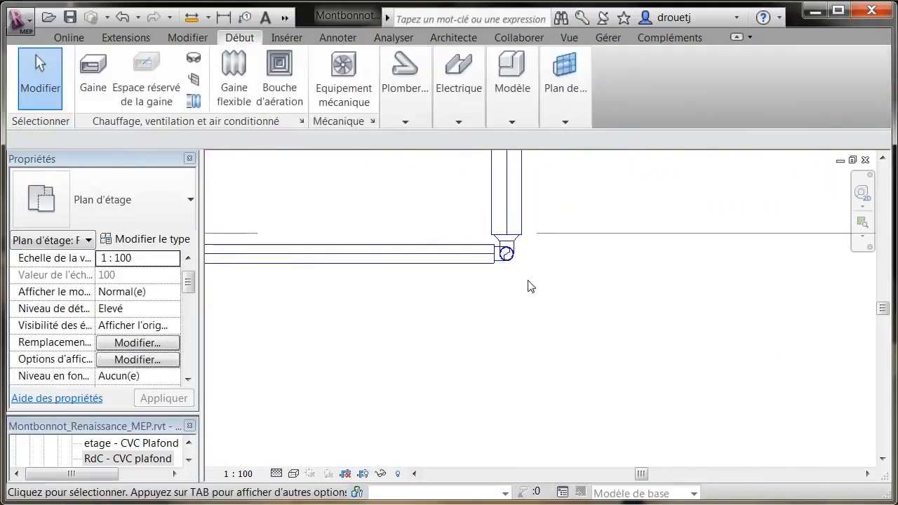
{"action": "scroll", "coordinate": [527, 285], "scroll_direction": "up", "scroll_amount": 2}
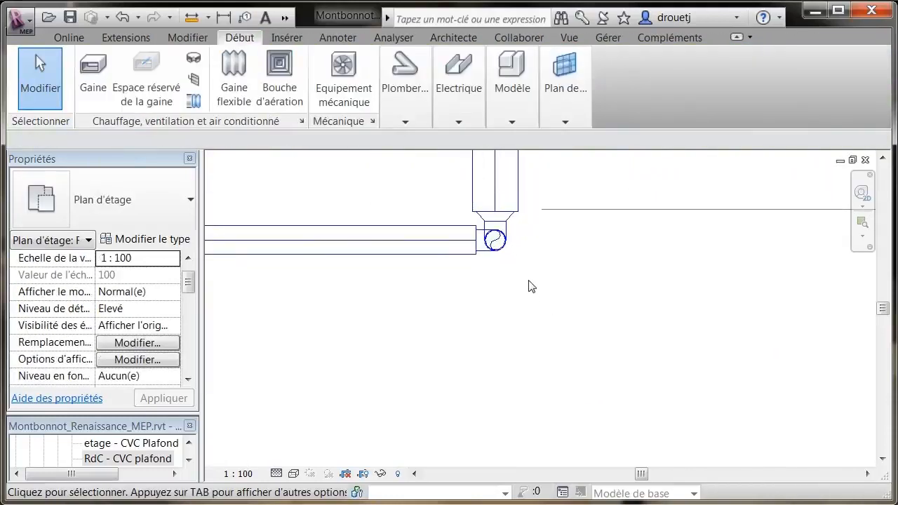
{"action": "left_click", "coordinate": [507, 239]}
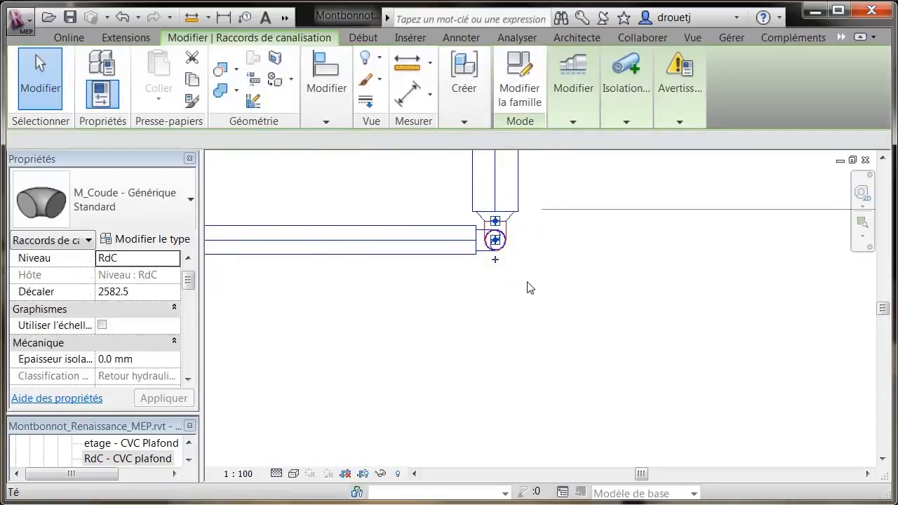
{"action": "left_click", "coordinate": [528, 284]}
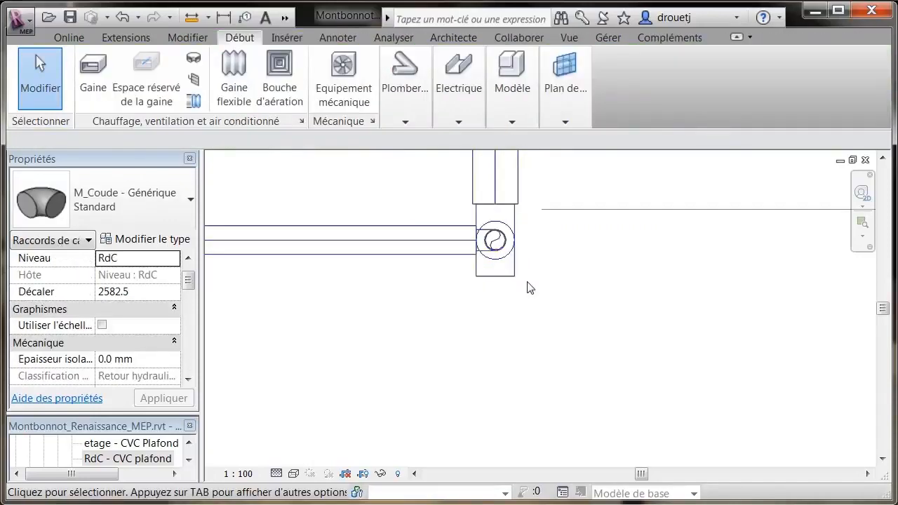
Draw a 25 mm pipe at offset 2582.5 mm from the tee's open end, about 2602 mm down, and across to the new fan coil's short pipe.
{"action": "scroll", "coordinate": [587, 239], "scroll_direction": "down", "scroll_amount": 6}
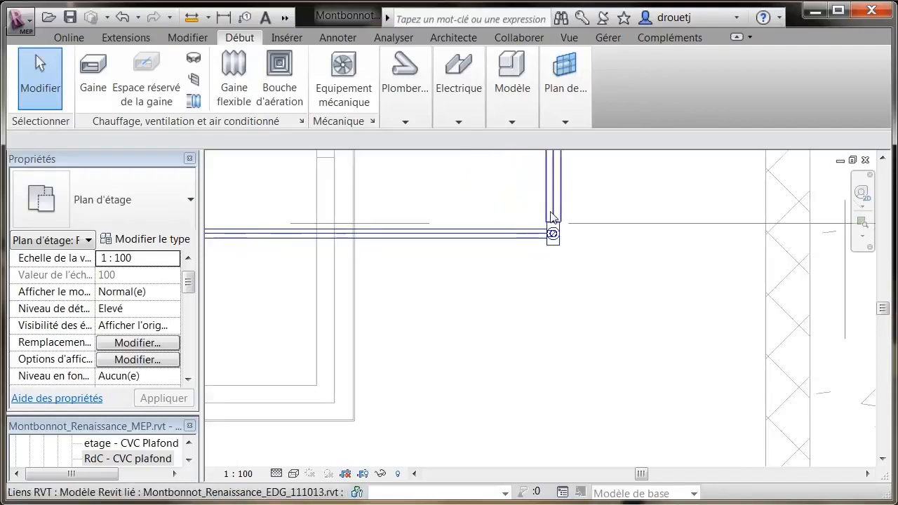
{"action": "scroll", "coordinate": [552, 228], "scroll_direction": "down", "scroll_amount": 3}
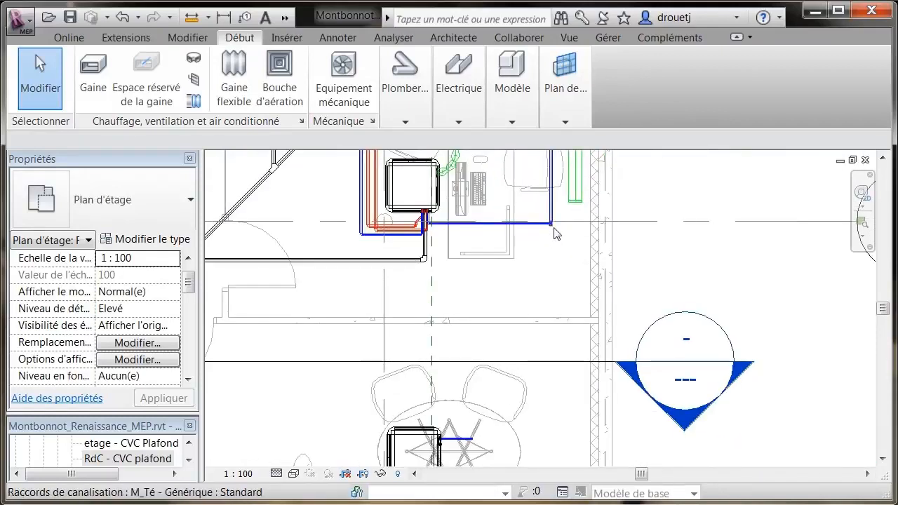
{"action": "left_click", "coordinate": [553, 240]}
{"action": "scroll", "coordinate": [551, 228], "scroll_direction": "up", "scroll_amount": 3}
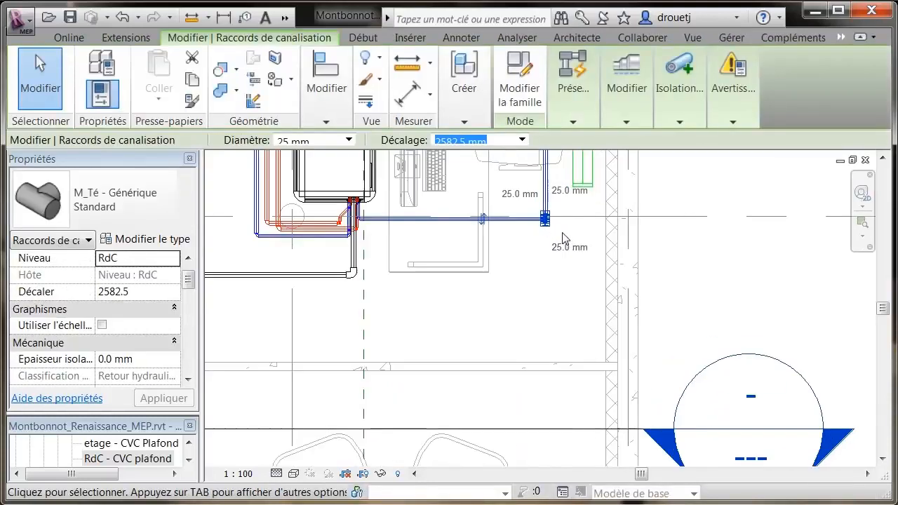
{"action": "scroll", "coordinate": [545, 235], "scroll_direction": "up", "scroll_amount": 2}
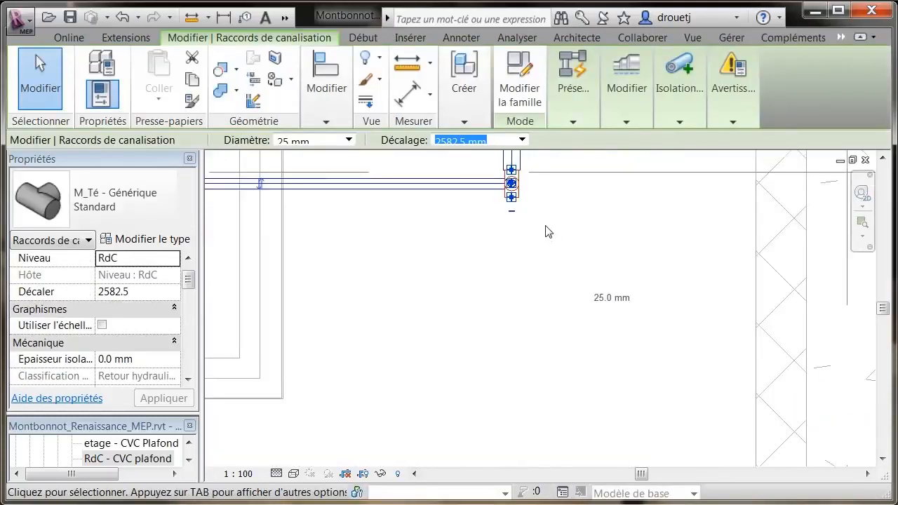
{"action": "right_click", "coordinate": [523, 202]}
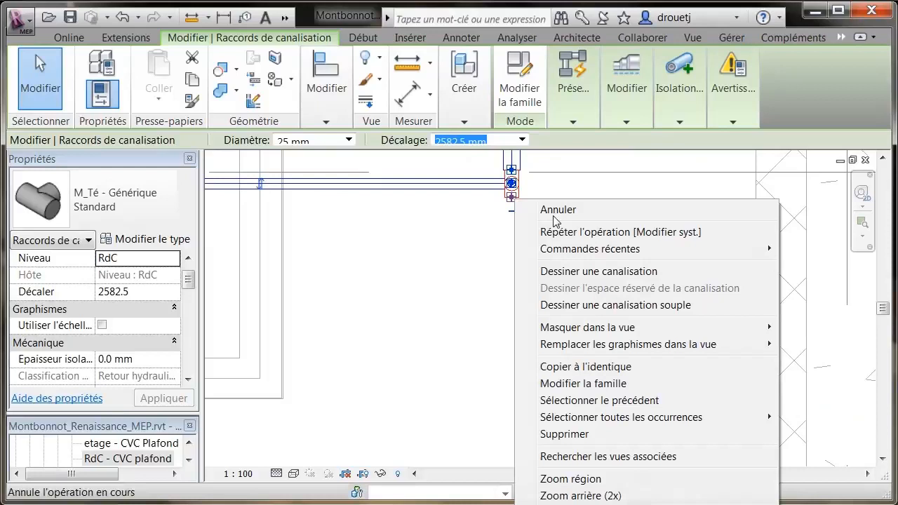
{"action": "left_click", "coordinate": [567, 272]}
{"action": "scroll", "coordinate": [513, 223], "scroll_direction": "down", "scroll_amount": 3}
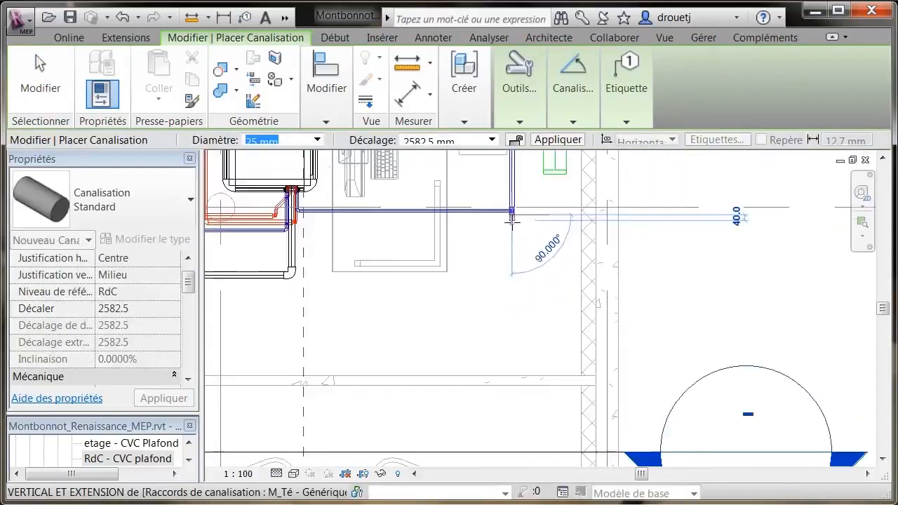
{"action": "scroll", "coordinate": [513, 223], "scroll_direction": "down", "scroll_amount": 2}
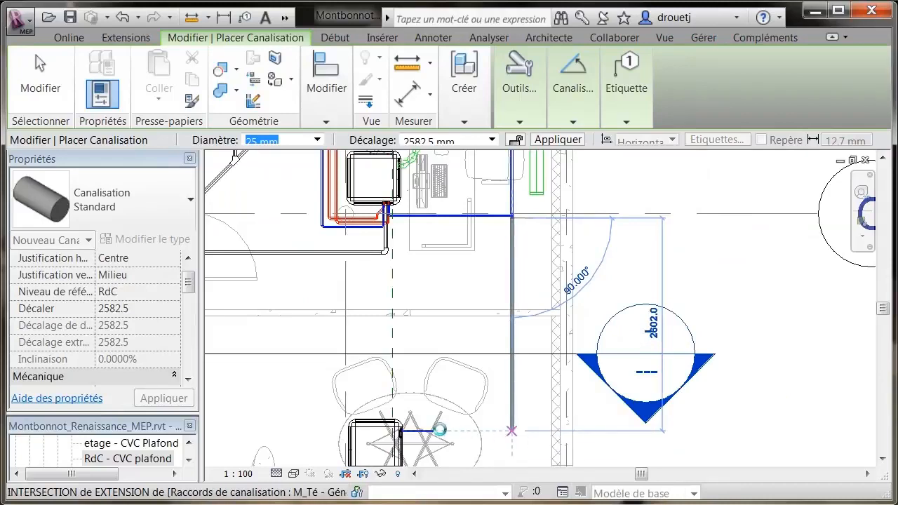
{"action": "left_click", "coordinate": [511, 431]}
{"action": "left_click", "coordinate": [435, 431]}
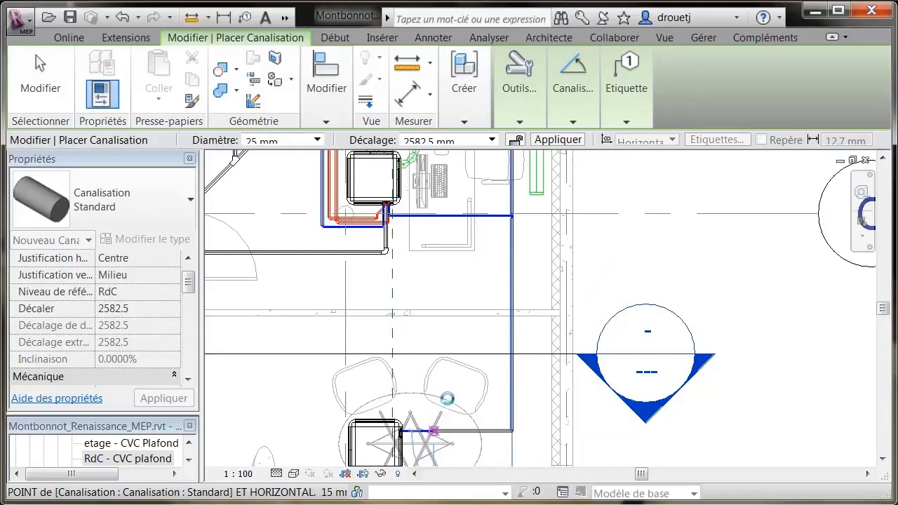
{"action": "key", "text": "Escape"}
{"action": "key", "text": "Escape"}
Tile the Vue CVC RDC 3D view and the RdC - CVC floor plan side by side and make the plan active.
{"action": "key", "text": "w"}
{"action": "key", "text": "t"}
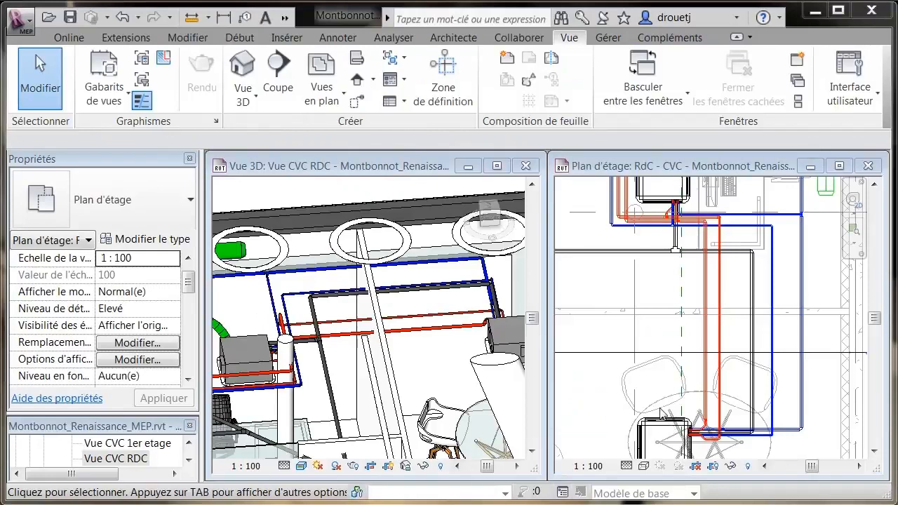
{"action": "left_click", "coordinate": [662, 414]}
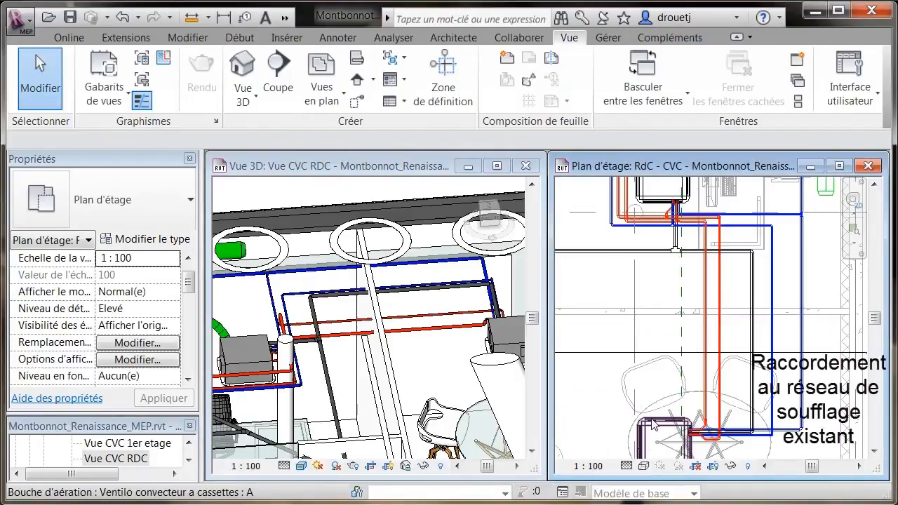
Select the new fan coil's "soufflage air neuf" duct system in the plan and start generating its duct layout.
{"action": "key", "text": "Tab"}
{"action": "key", "text": "Tab"}
{"action": "key", "text": "Tab"}
{"action": "key", "text": "Tab"}
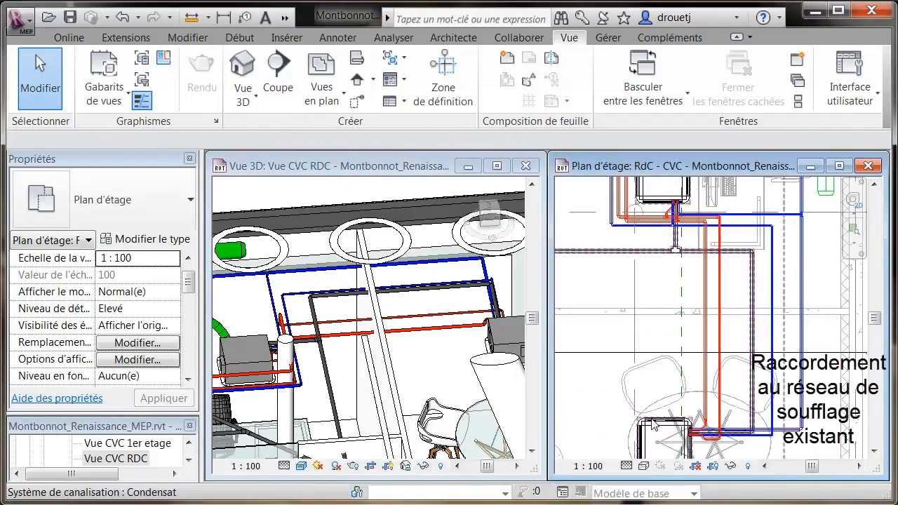
{"action": "key", "text": "Tab"}
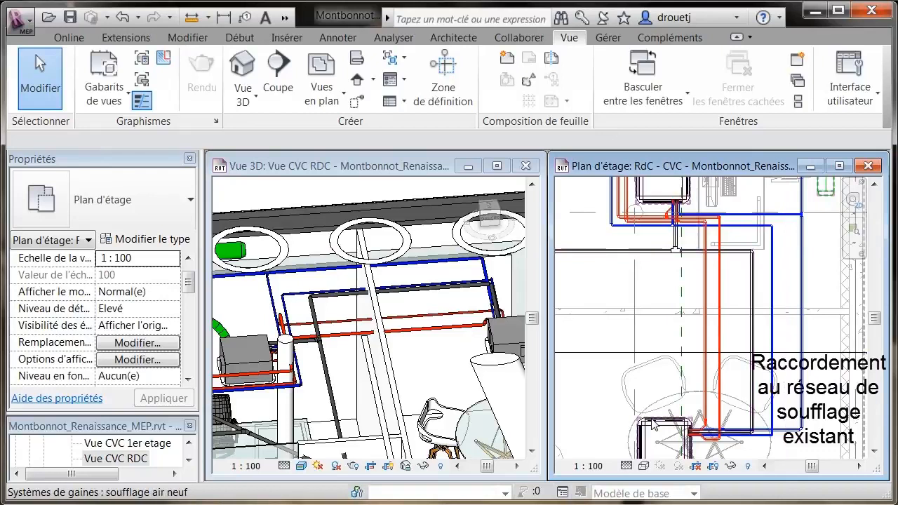
{"action": "left_click", "coordinate": [653, 424]}
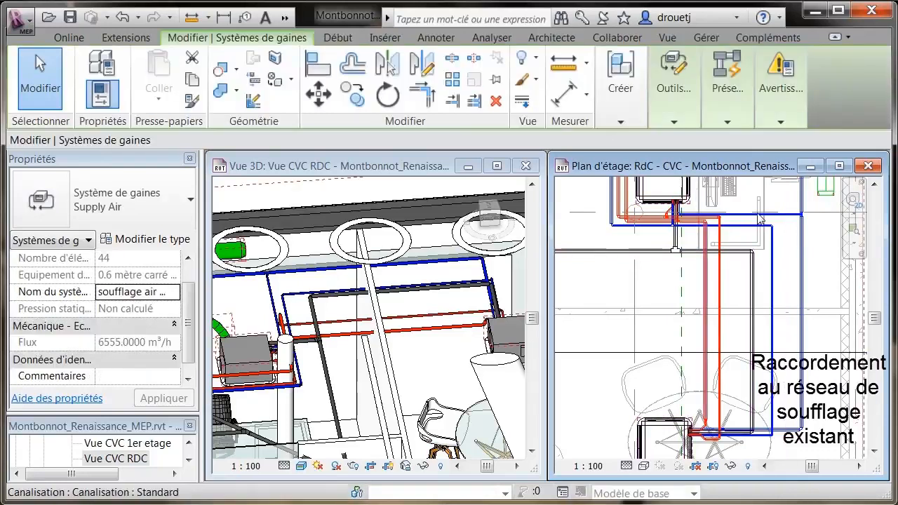
{"action": "left_click", "coordinate": [714, 121]}
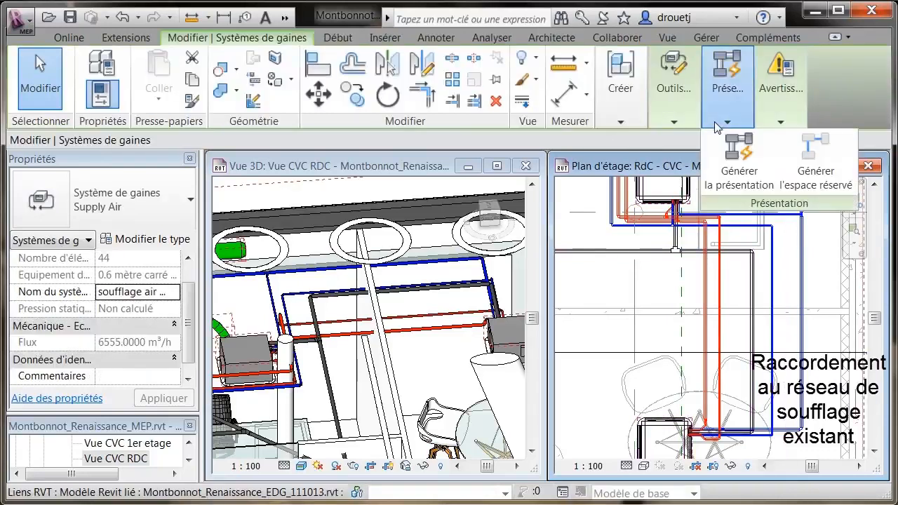
{"action": "left_click", "coordinate": [746, 162]}
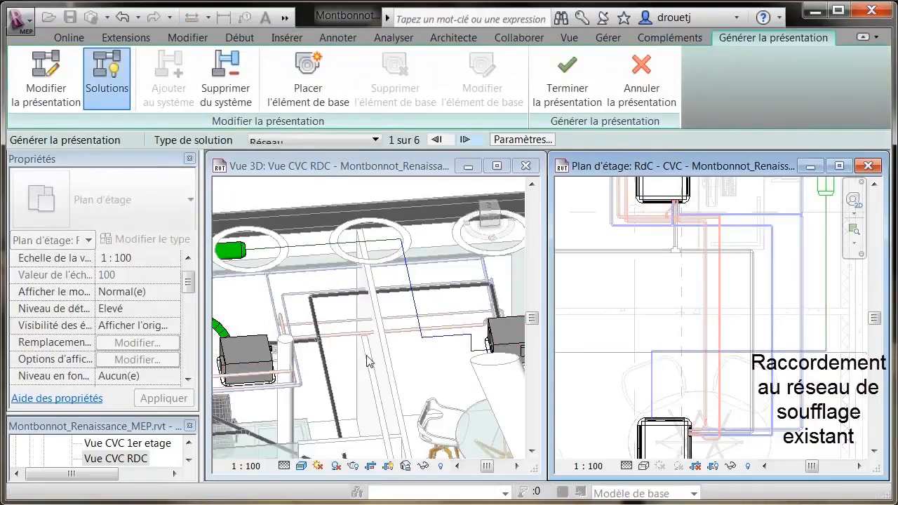
Set the branch flexible duct type to the Gaine flexible circulaire supply type in the duct conversion settings, keeping the 1500 mm maximum length.
{"action": "left_click", "coordinate": [534, 140]}
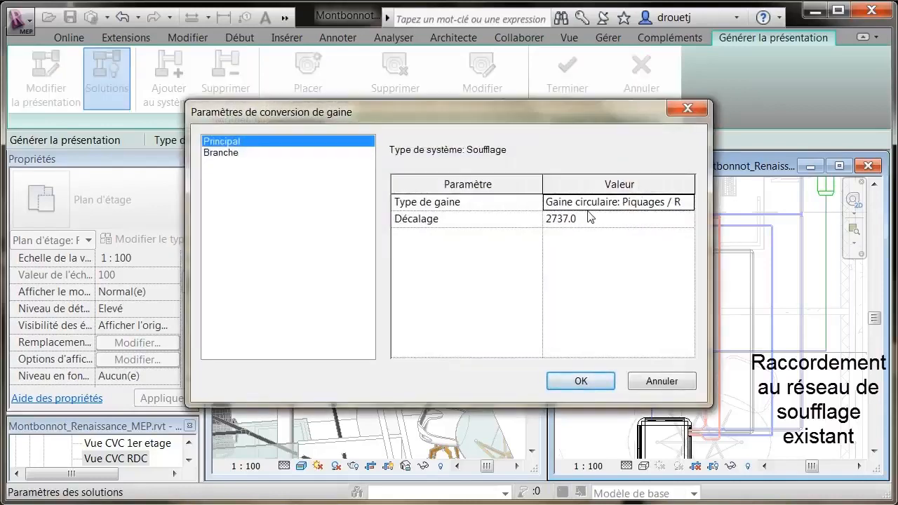
{"action": "left_click", "coordinate": [214, 153]}
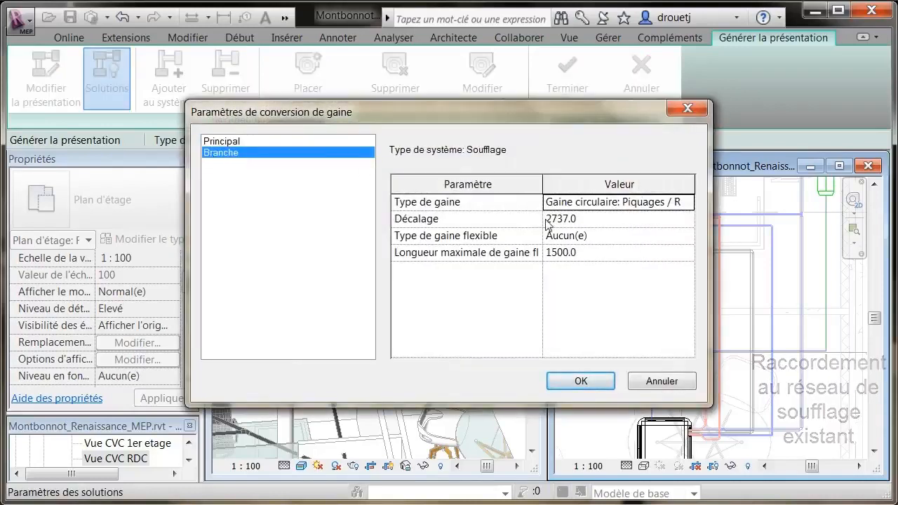
{"action": "left_click", "coordinate": [670, 239]}
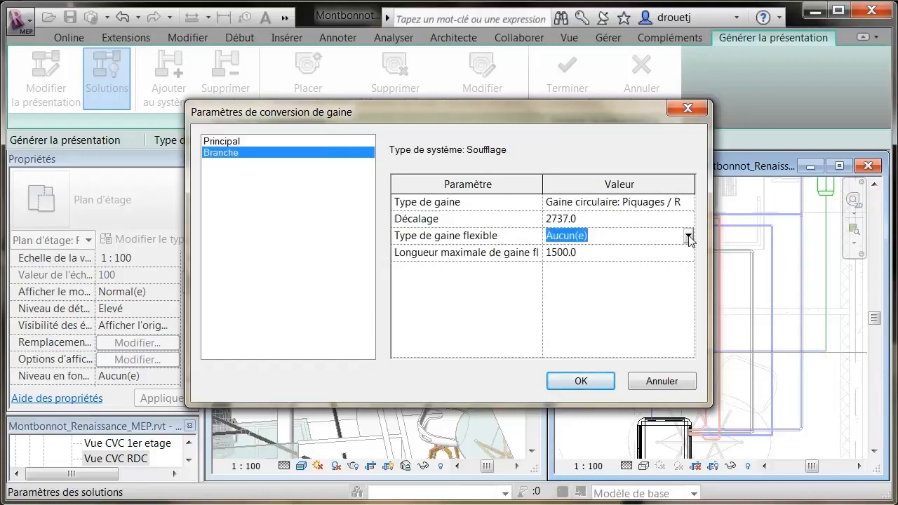
{"action": "left_click", "coordinate": [689, 236]}
{"action": "left_click", "coordinate": [621, 268]}
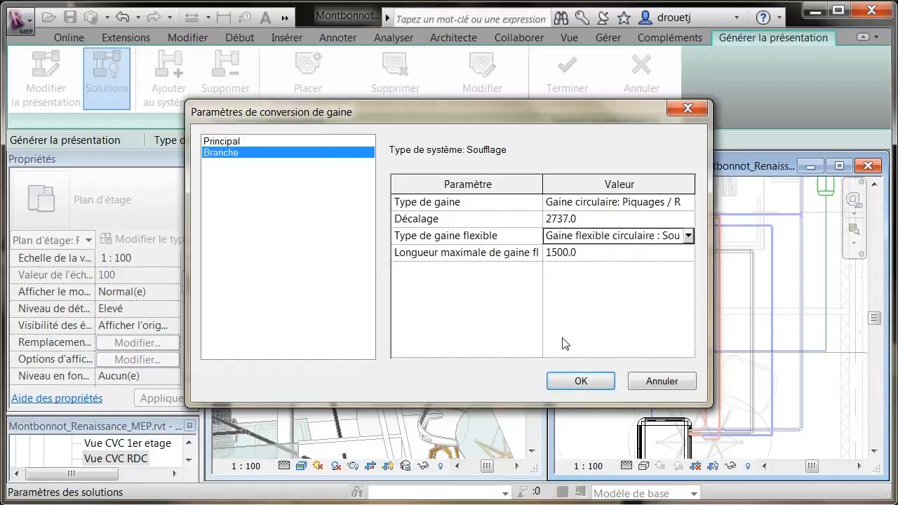
{"action": "left_click", "coordinate": [579, 376]}
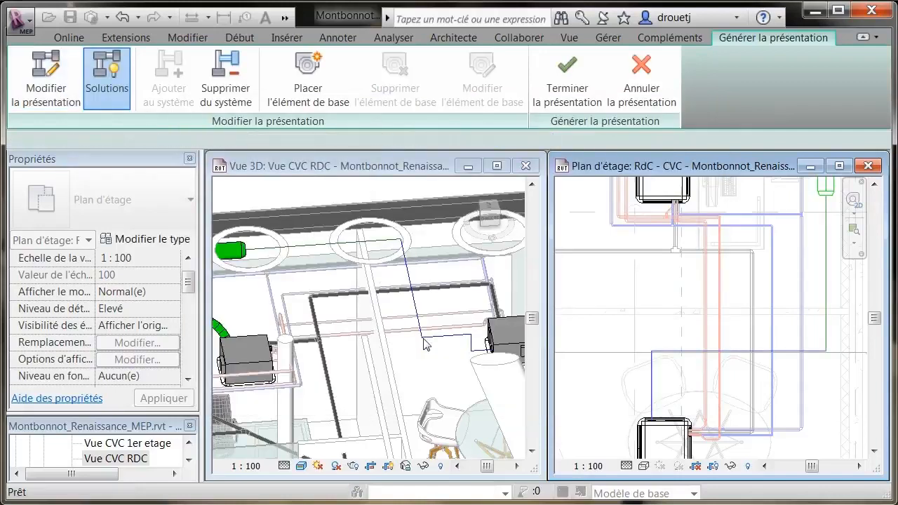
In the 3D view, shift the layout's short vertical segment away from the new fan coil onto the neighbouring corner of the duct route.
{"action": "left_click", "coordinate": [473, 347]}
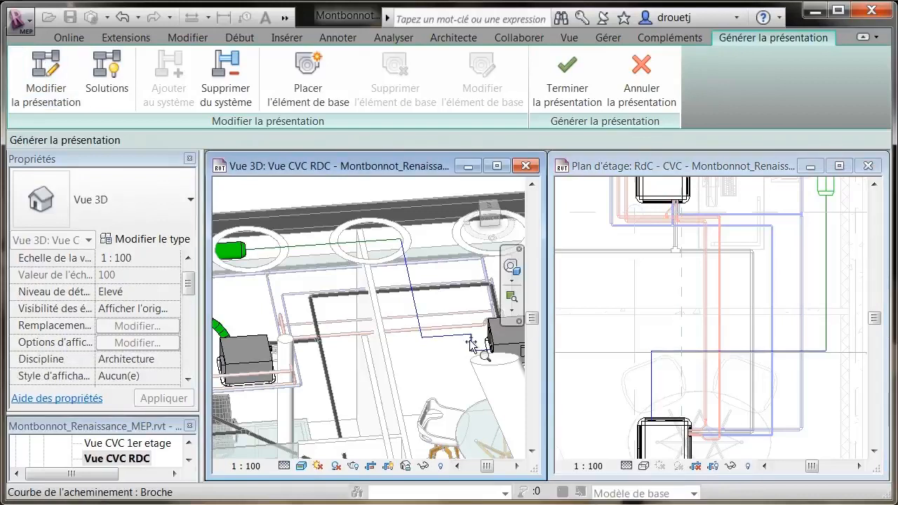
{"action": "scroll", "coordinate": [473, 343], "scroll_direction": "up", "scroll_amount": 2}
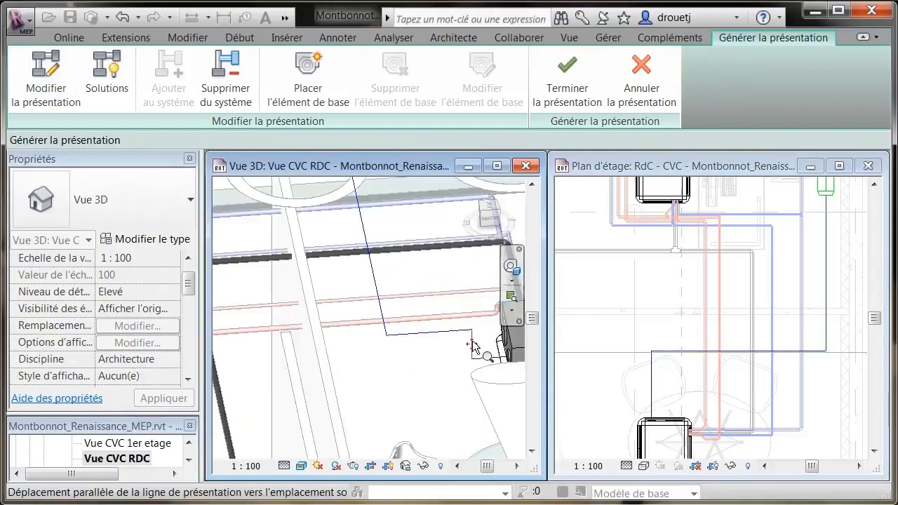
{"action": "left_click_drag", "start_coordinate": [398, 349], "coordinate": [388, 348]}
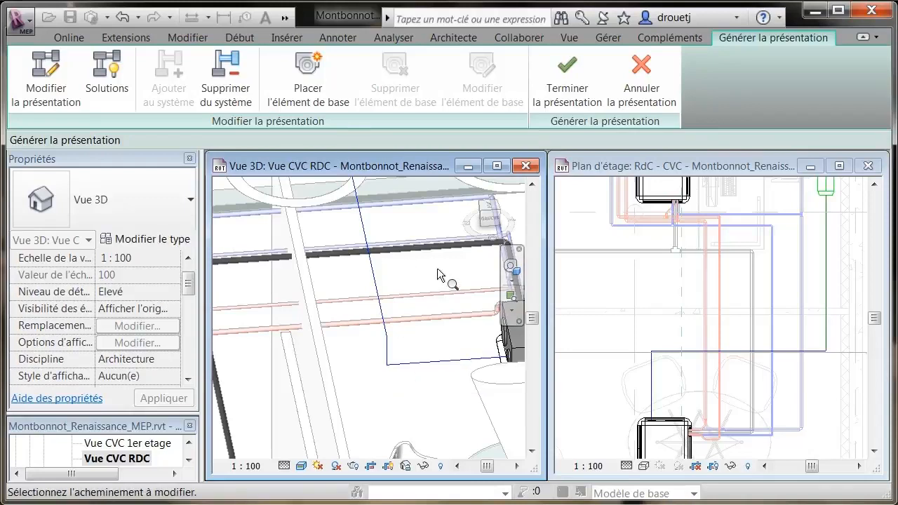
{"action": "scroll", "coordinate": [437, 269], "scroll_direction": "down", "scroll_amount": 3}
{"action": "scroll", "coordinate": [414, 300], "scroll_direction": "down", "scroll_amount": 2}
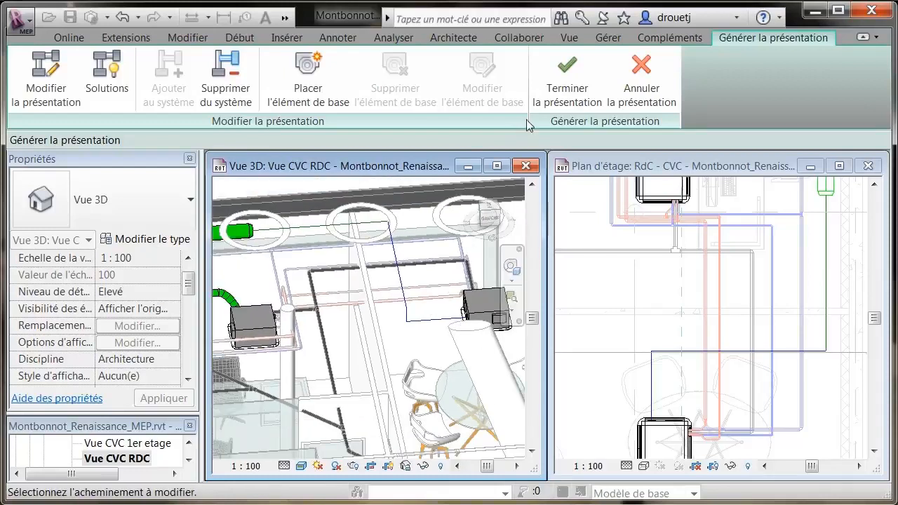
Finish the layout to generate the supply-air ducts connecting the new fan coil to the soufflage air neuf network.
{"action": "left_click", "coordinate": [567, 78]}
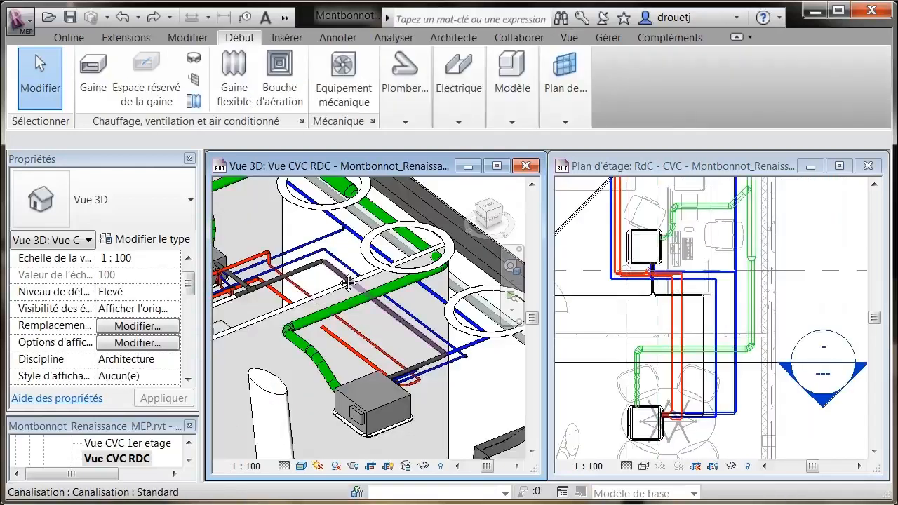
{"action": "middle_click_drag", "start_coordinate": [350, 295], "coordinate": [397, 338]}
Size the whole supply-air duct branch serving the new fan coil by velocity only at 5.0 m/s, keeping the calculated-size-only branch constraint.
{"action": "left_click", "coordinate": [749, 311]}
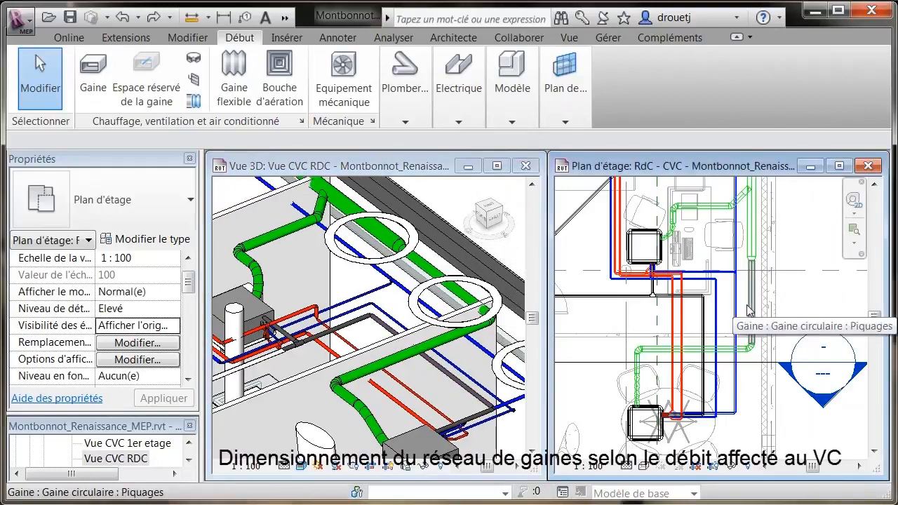
{"action": "key", "text": "Tab"}
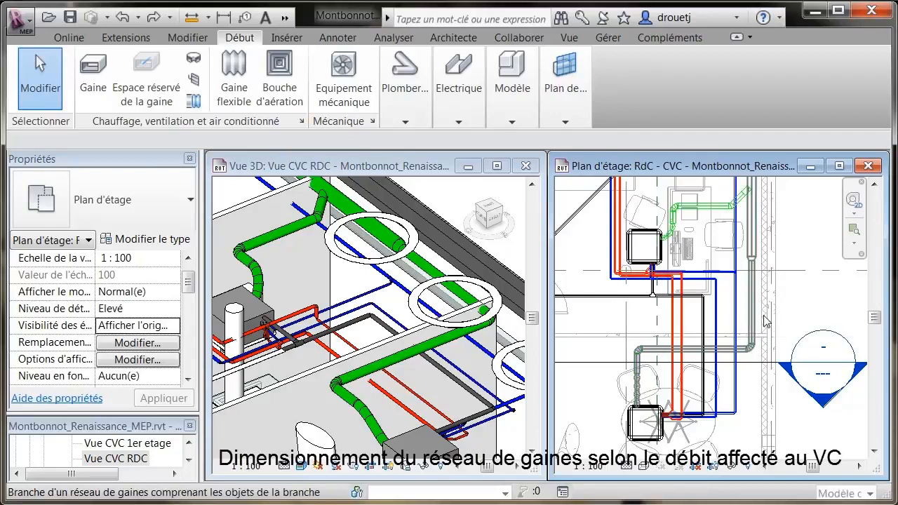
{"action": "left_click", "coordinate": [749, 311]}
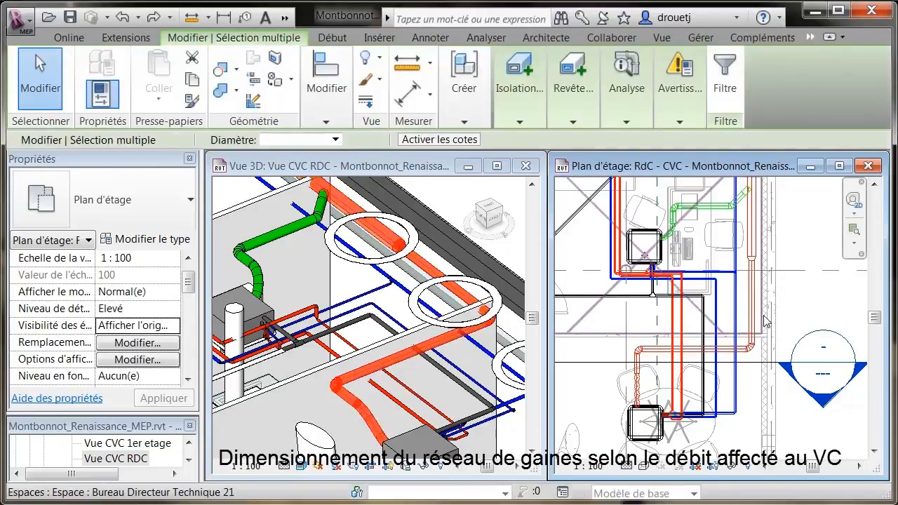
{"action": "left_click", "coordinate": [628, 124]}
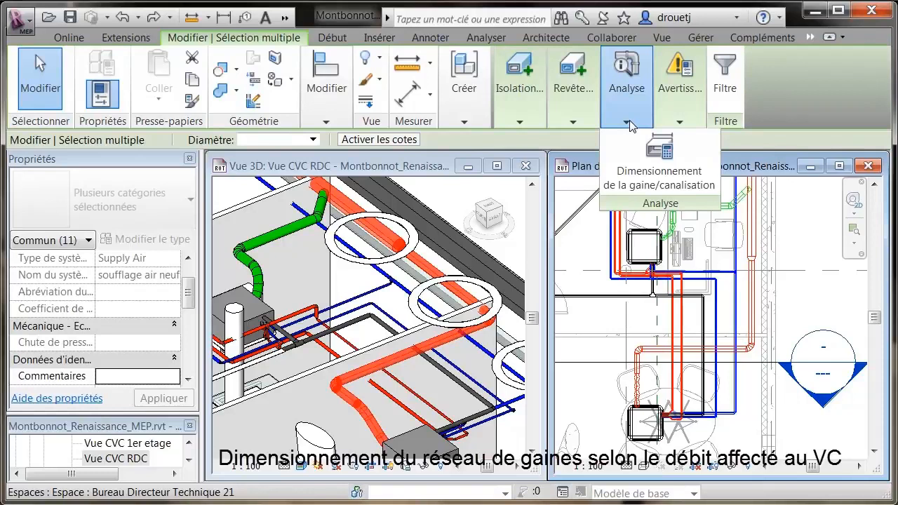
{"action": "left_click", "coordinate": [665, 160]}
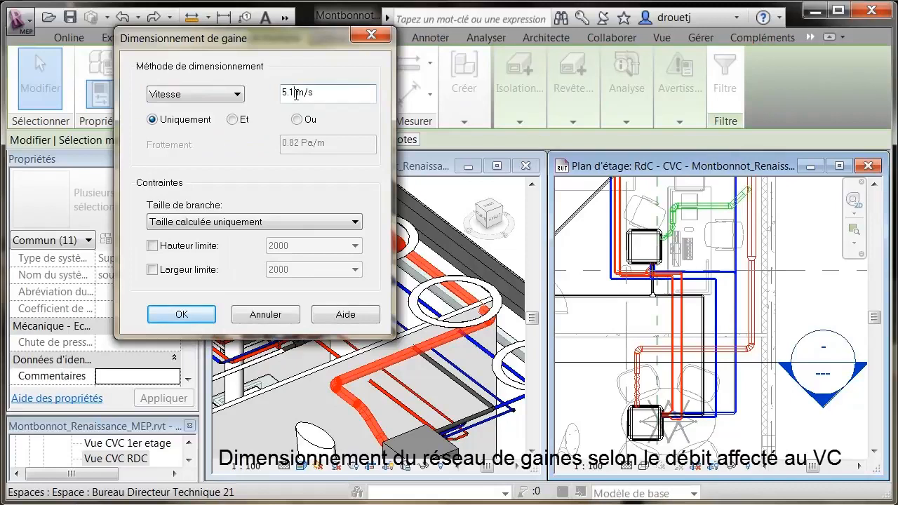
{"action": "key", "text": "BackSpace"}
{"action": "type", "text": "0"}
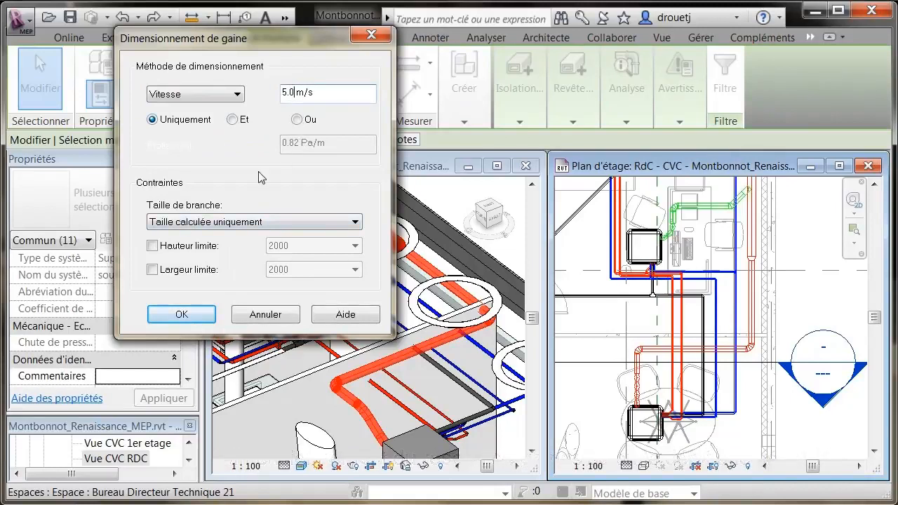
{"action": "left_click", "coordinate": [191, 320]}
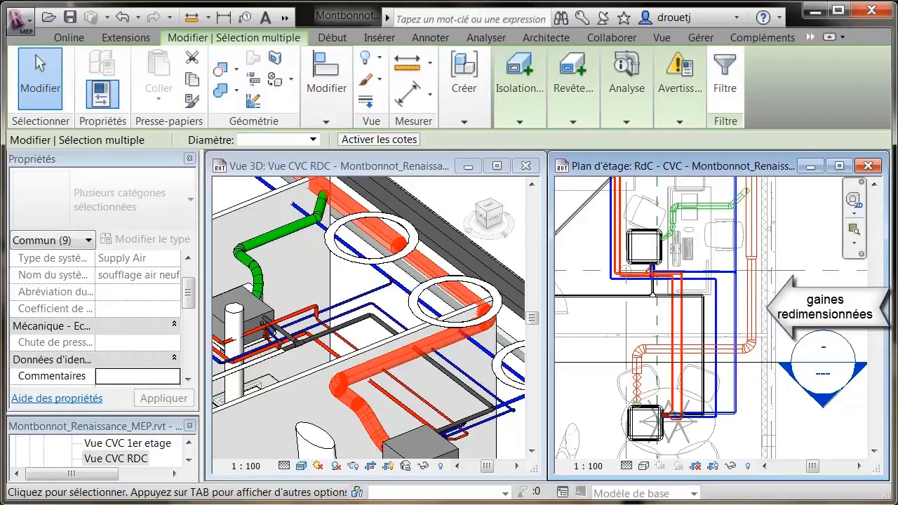
{"action": "key", "text": "Escape"}
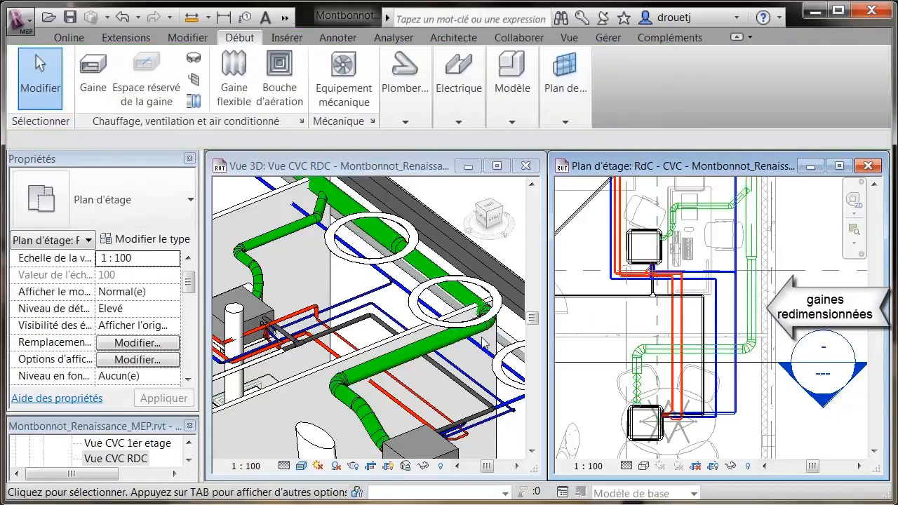